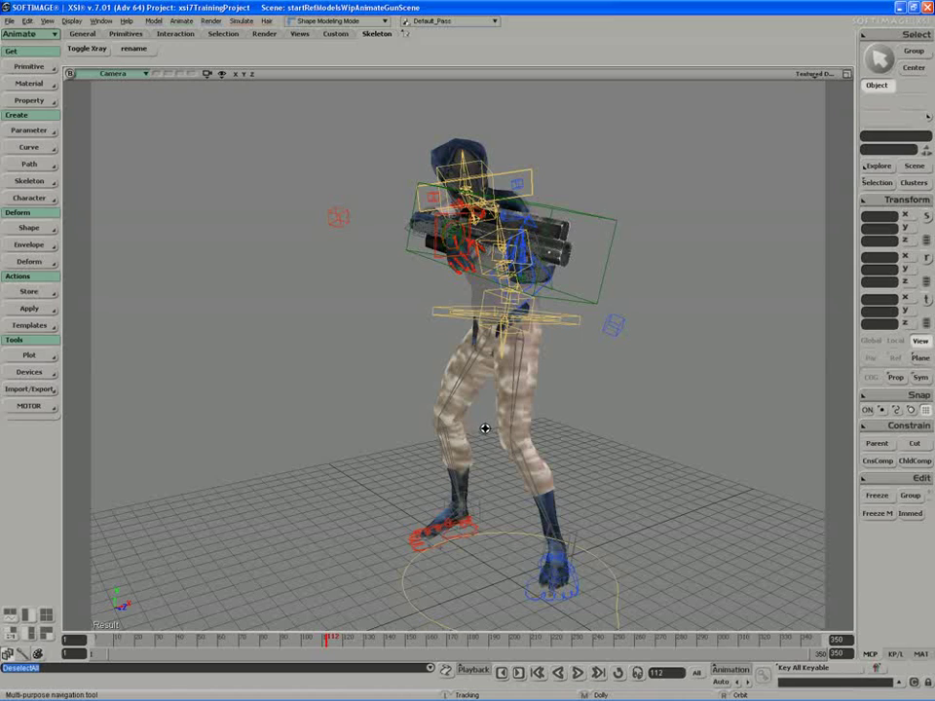
Examine the mulcorRefModelParent model's hierarchy in the scene explorer, including its Delta node and StoredProperties
key("space")
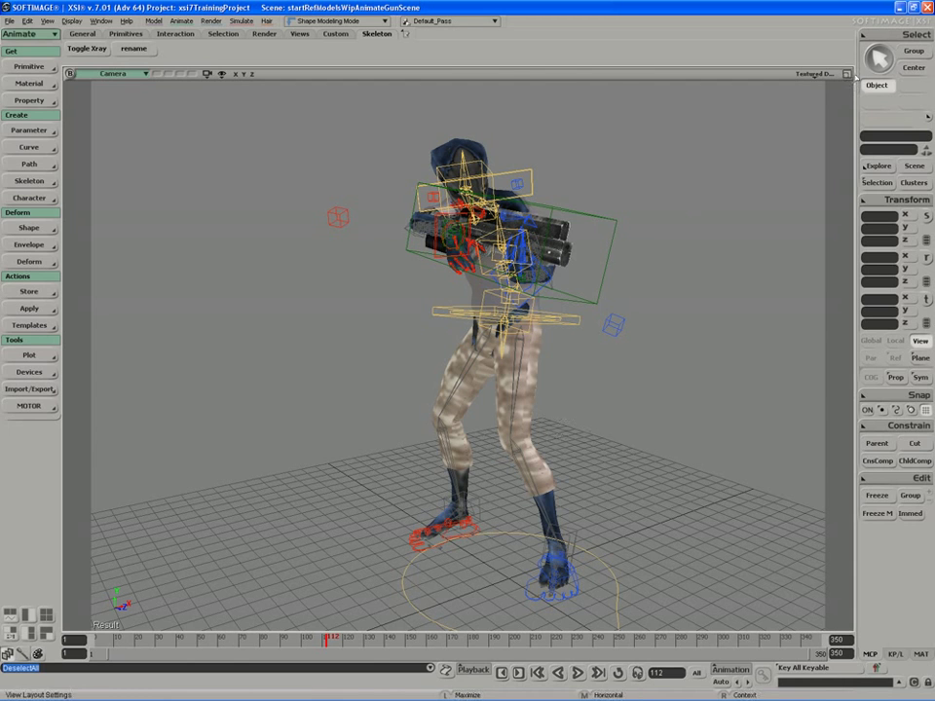
left_click(846, 74)
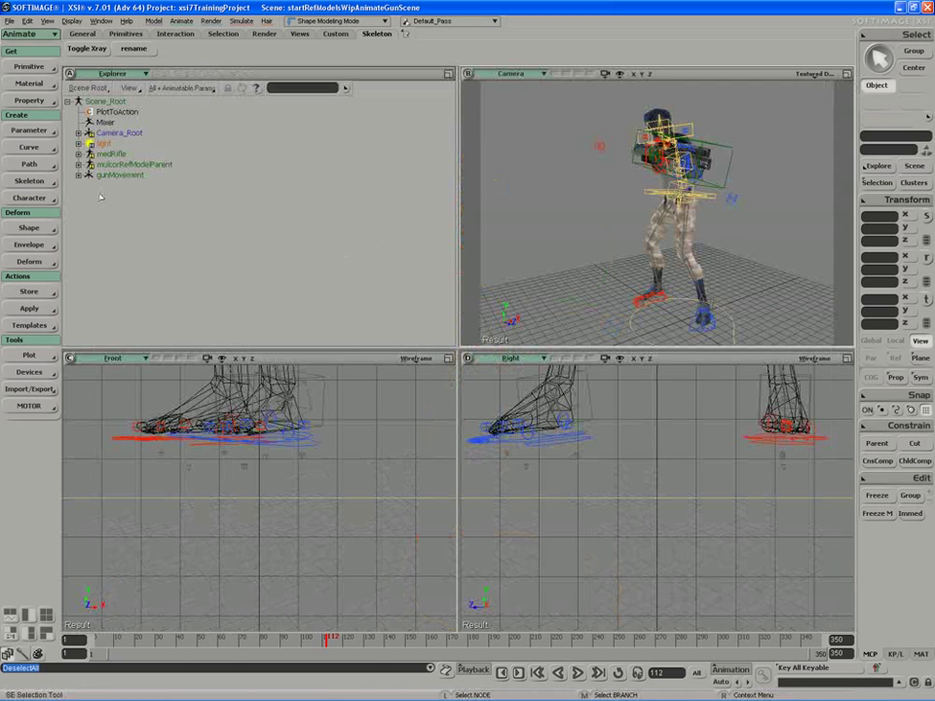
left_click(79, 164)
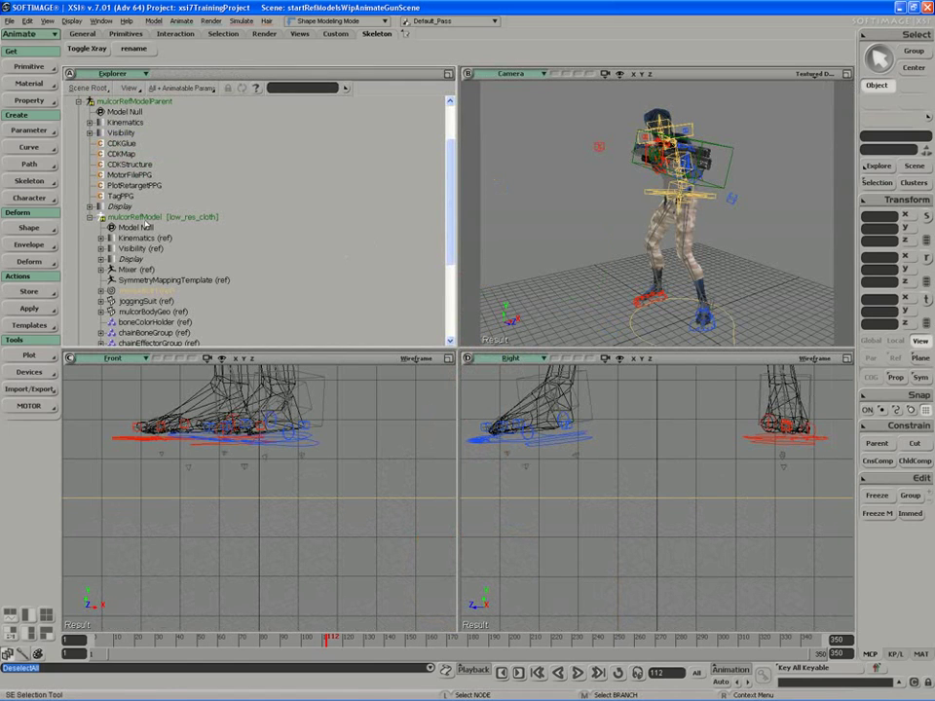
scroll(274, 223, "down", 5)
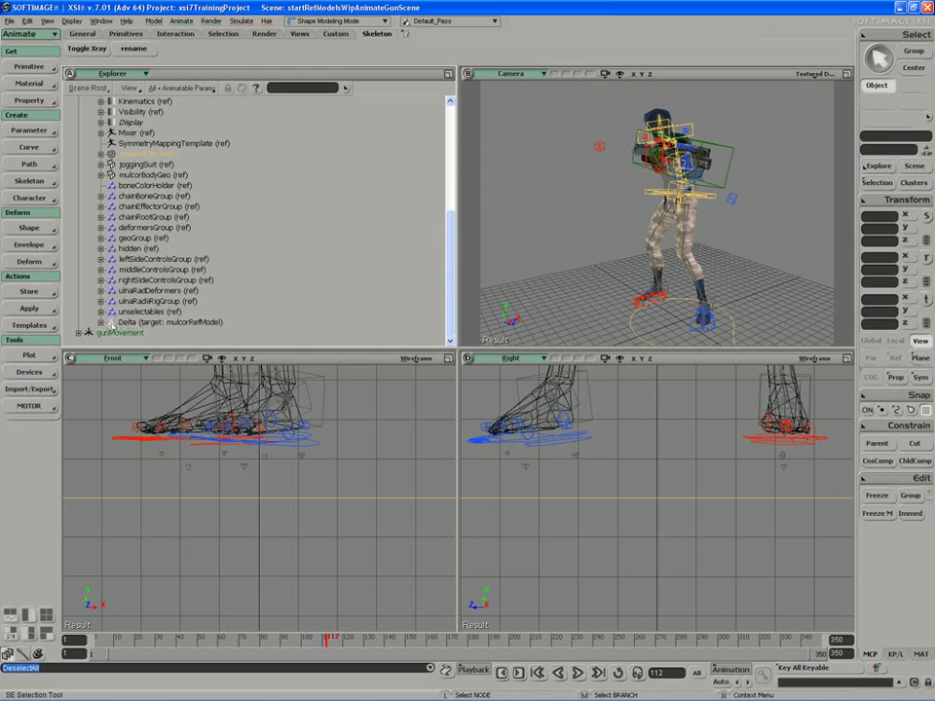
left_click(102, 322)
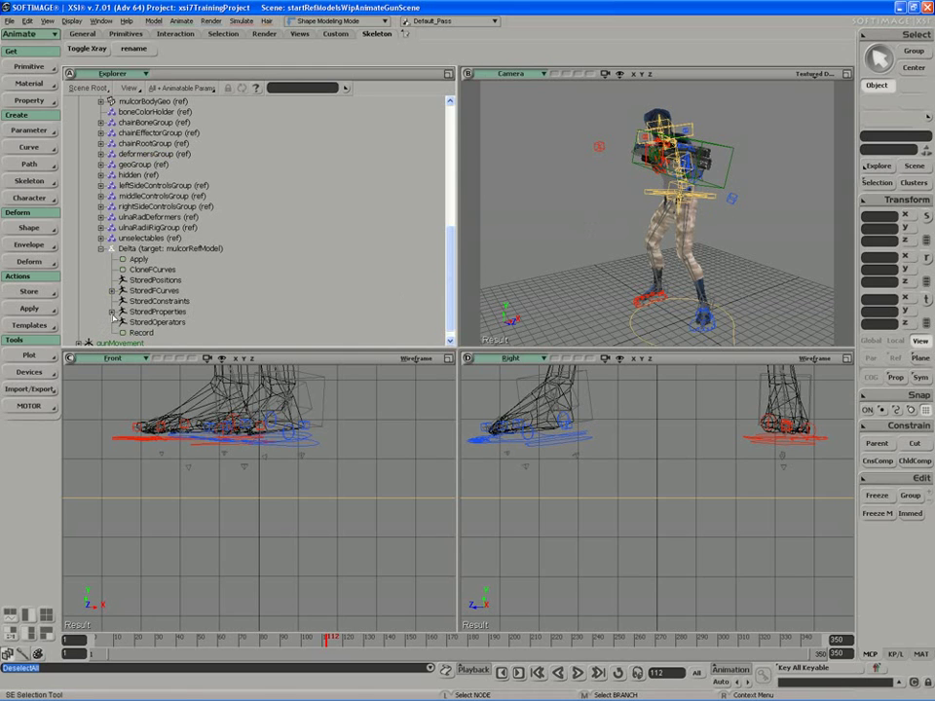
left_click(112, 312)
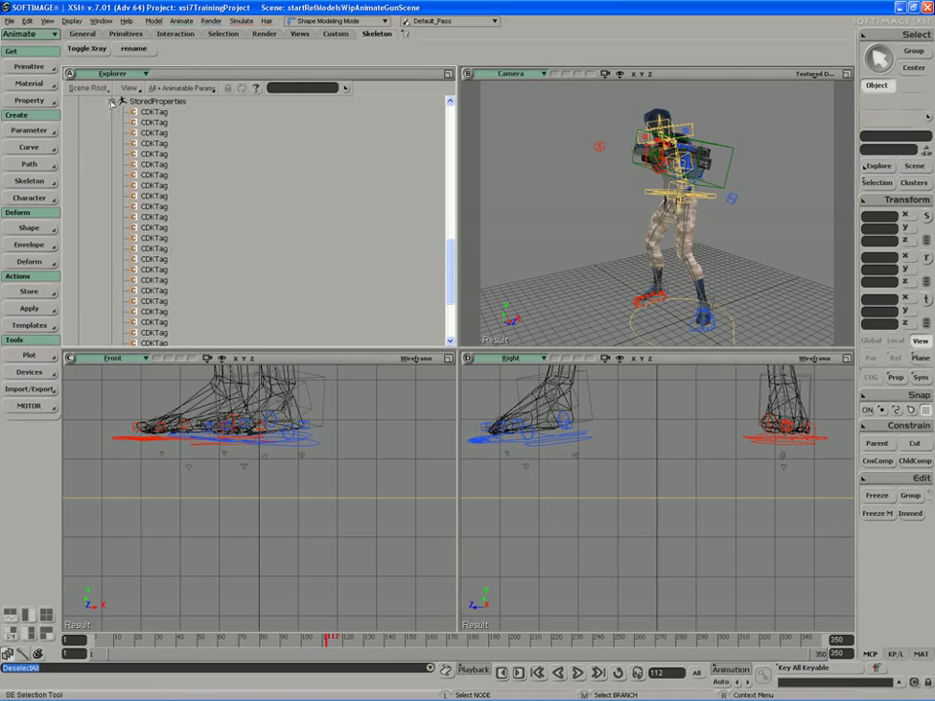
left_click(112, 101)
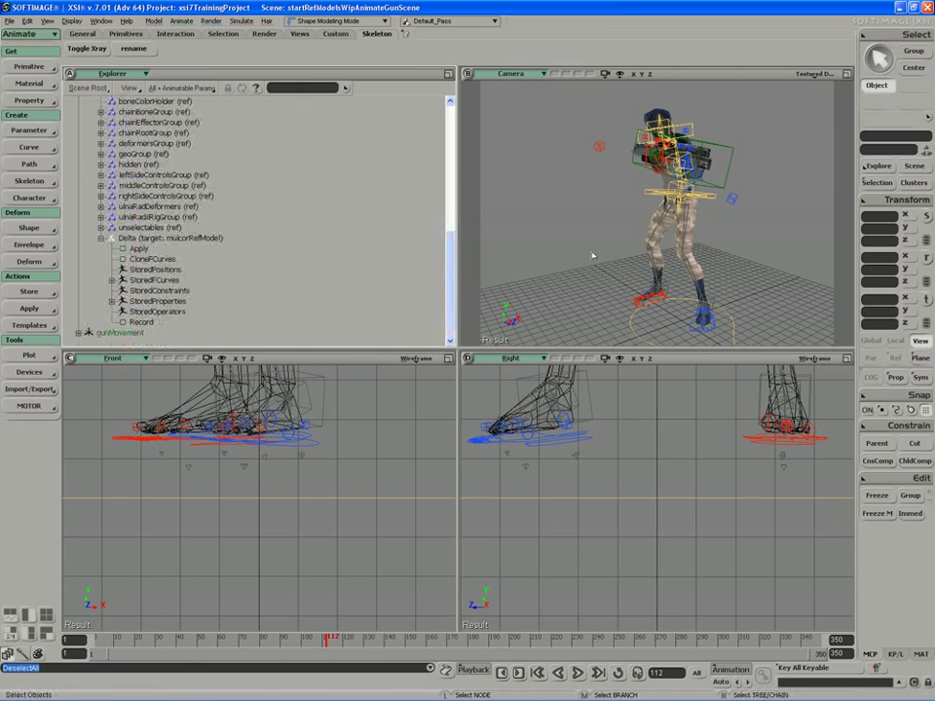
Orbit around the posed character and inspect the property settings of the geoGroup group
key("s")
right_click_drag(643, 249, 561, 247)
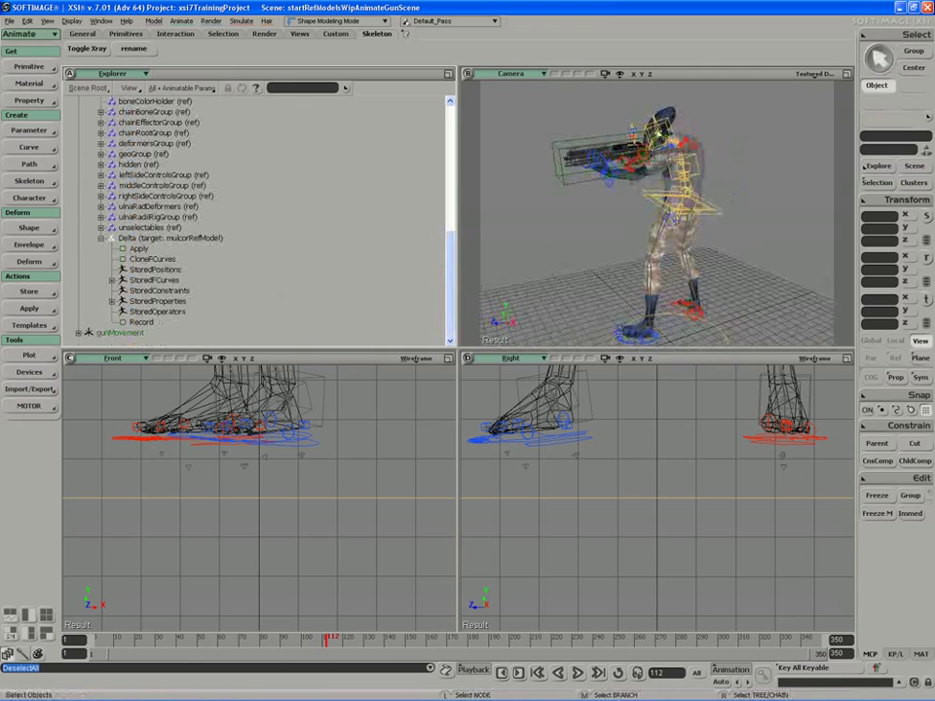
right_click_drag(564, 165, 641, 226)
key("space")
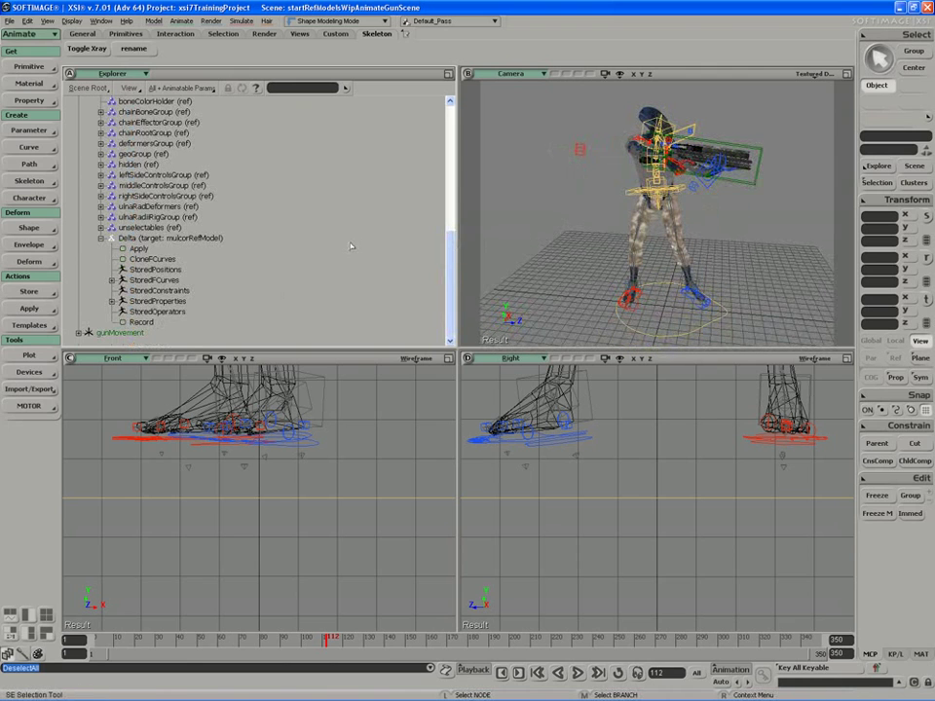
left_click(108, 154)
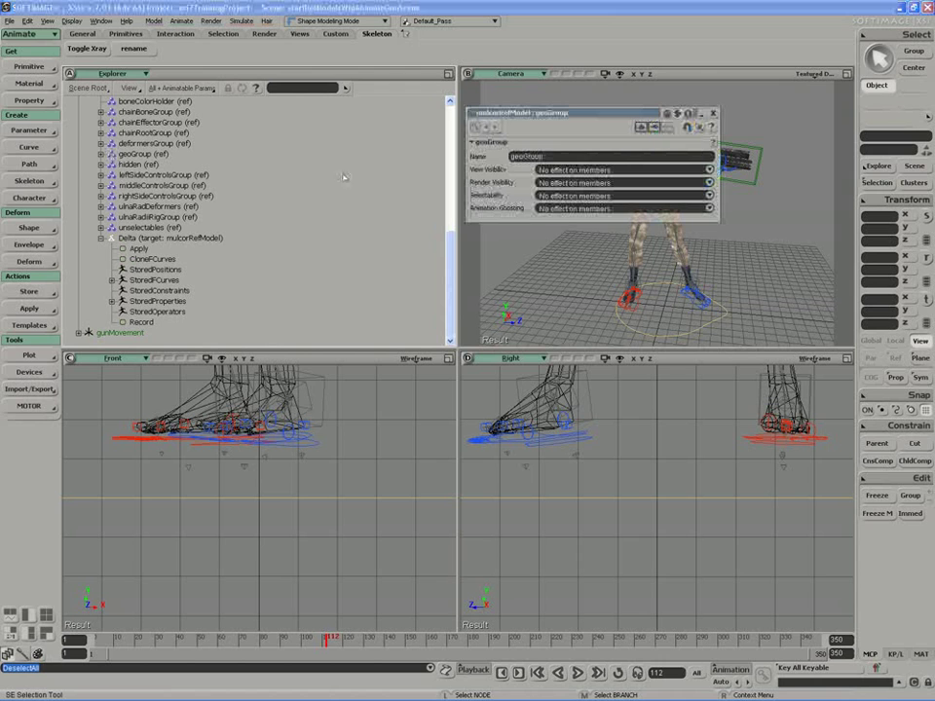
left_click(714, 115)
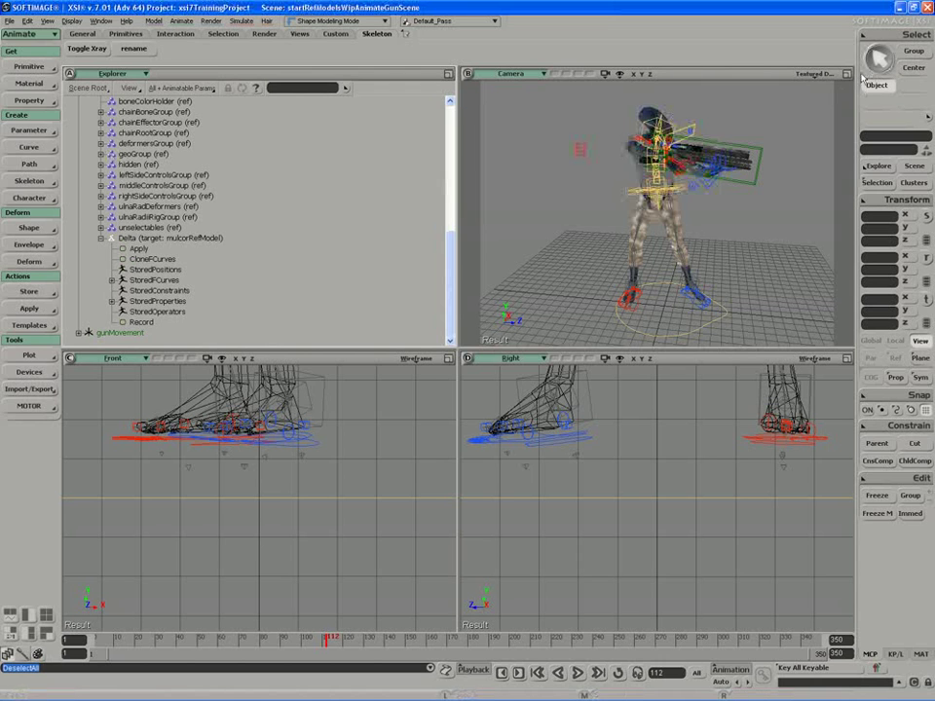
Zoom in on the character's hips and legs and select the jogging suit mesh to inspect its deformation
left_click(846, 74)
key("s")
right_click_drag(725, 185, 622, 247)
middle_click_drag(621, 246, 423, 407)
left_click(516, 353)
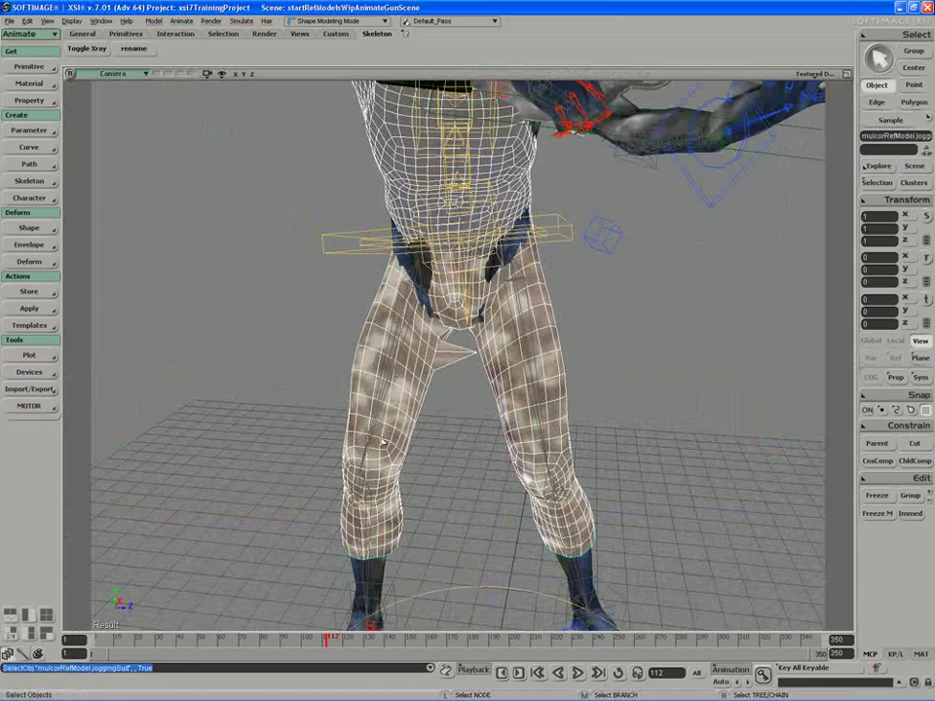
Set the Selectability of the unselectables group to "No effect on members" and clear the selection
left_click(846, 74)
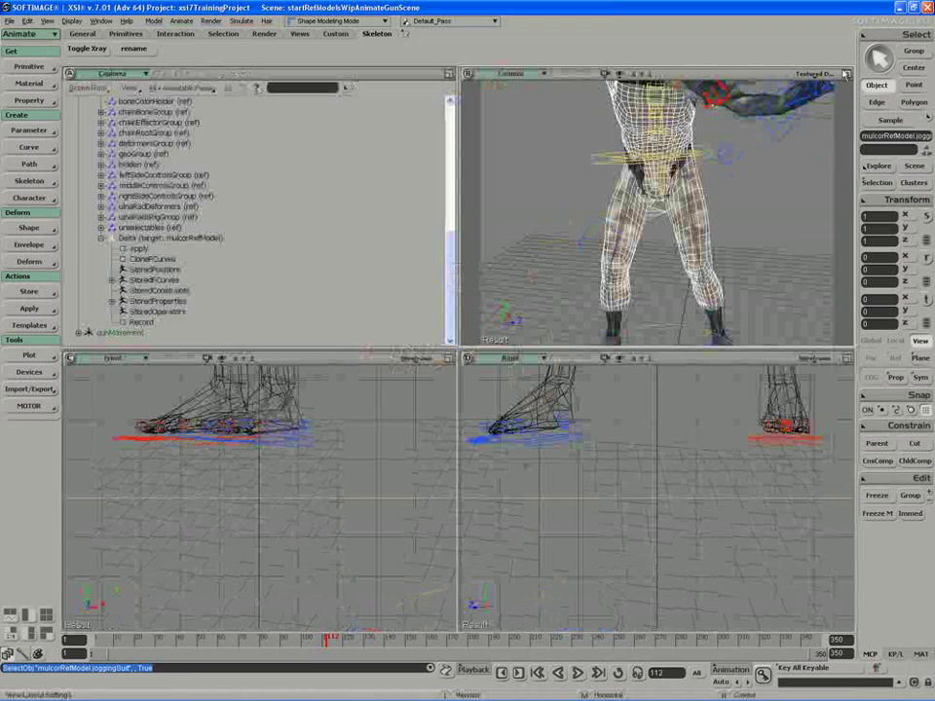
left_click(141, 227)
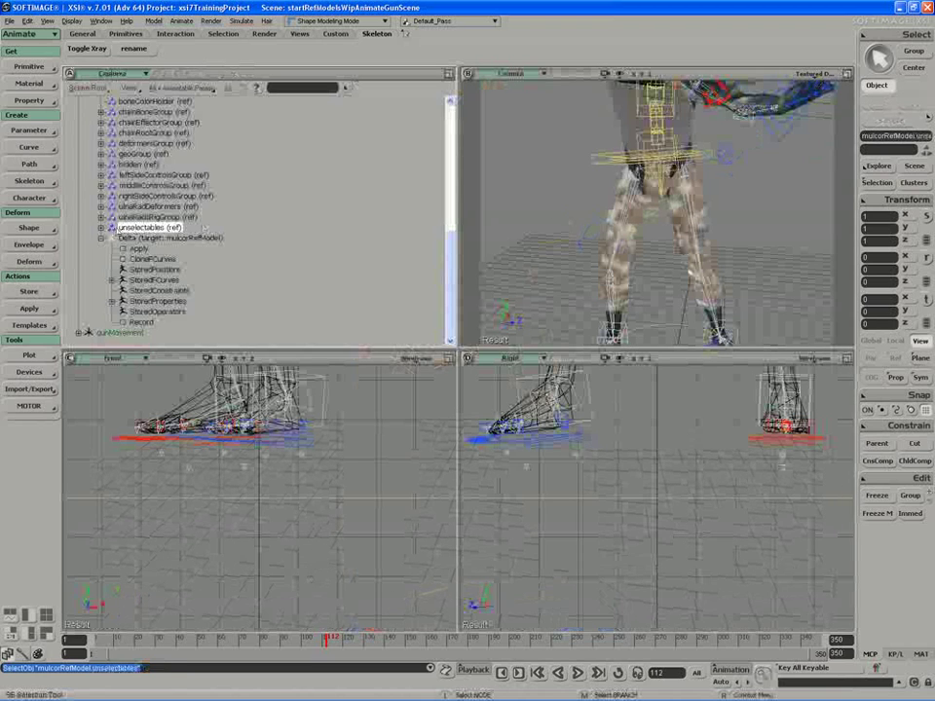
key("Return")
left_click(576, 171)
left_click(579, 186)
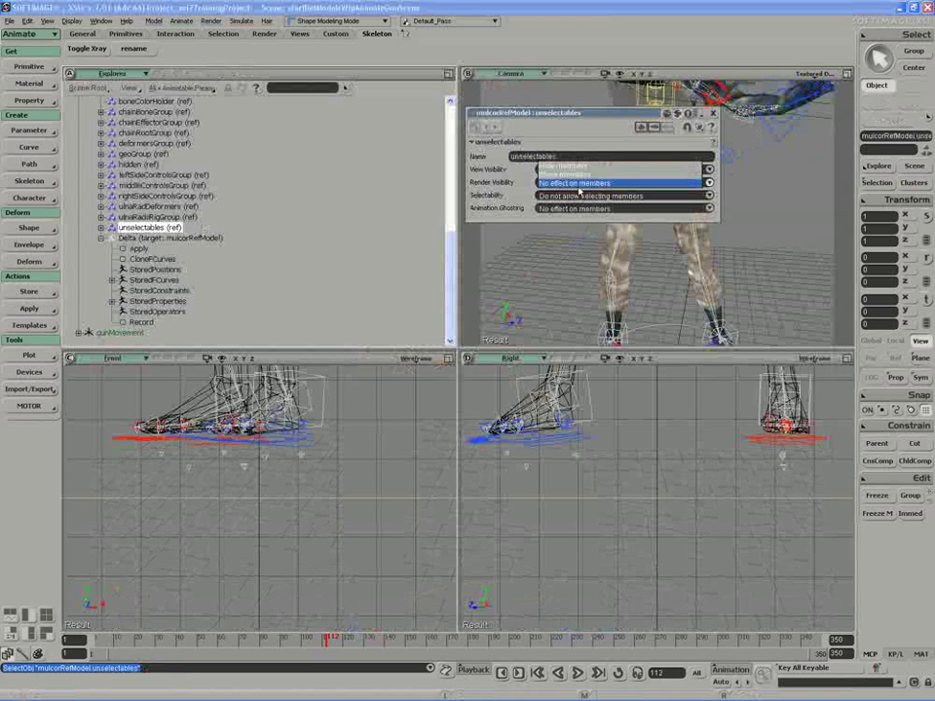
left_click(578, 184)
left_click(578, 196)
left_click(578, 208)
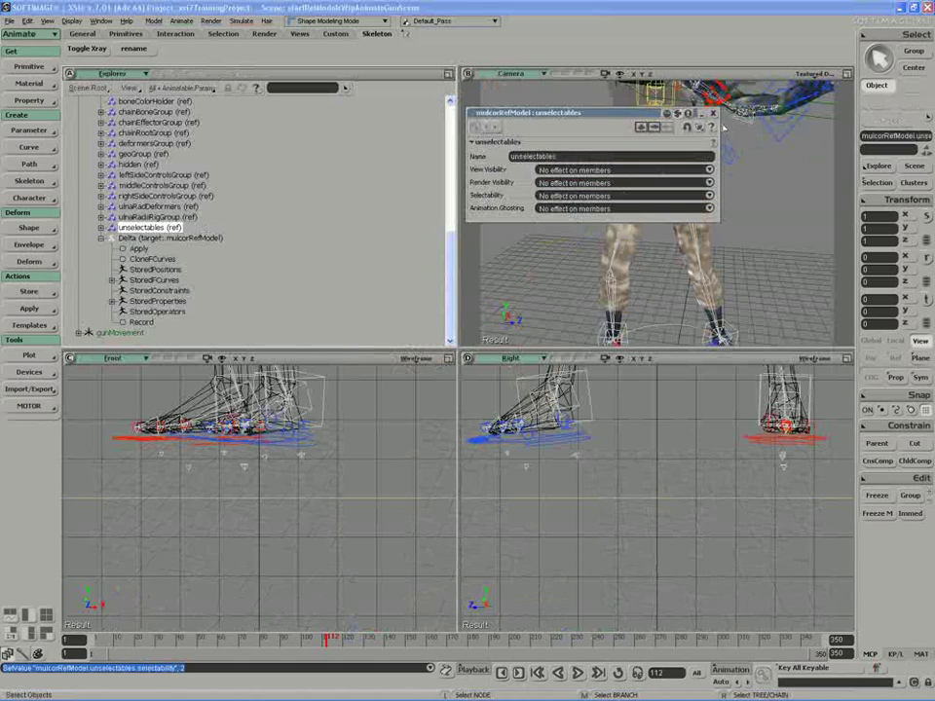
left_click(712, 113)
left_click(764, 156)
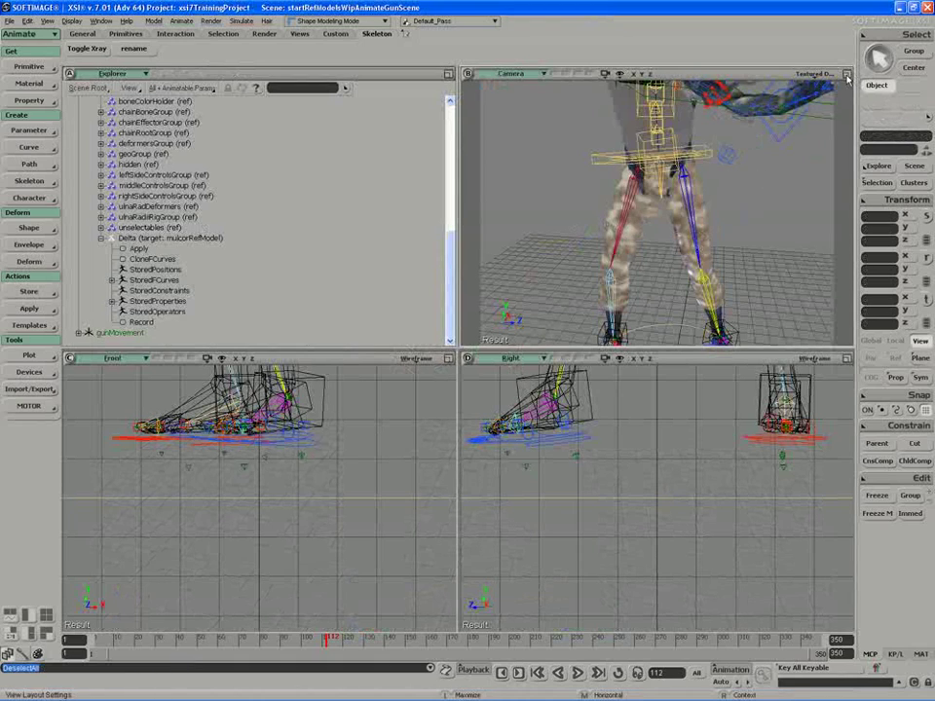
Select the jogging suit mesh and pick the character's right thigh bone as the deformer for weight painting
left_click(846, 75)
key("s")
middle_click_drag(621, 236, 434, 365)
key("space")
left_click(434, 366)
key("s")
mouse_move(450, 427)
right_mouse_down()
mouse_move(483, 442)
mouse_move(486, 386)
right_mouse_up()
key("w")
key("d")
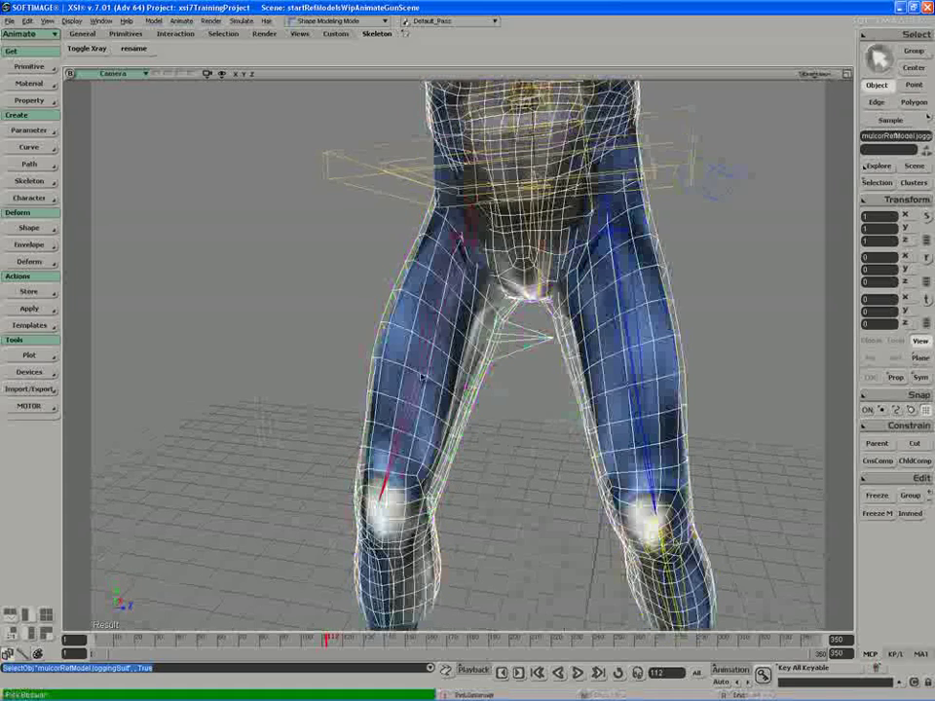
left_click(427, 372)
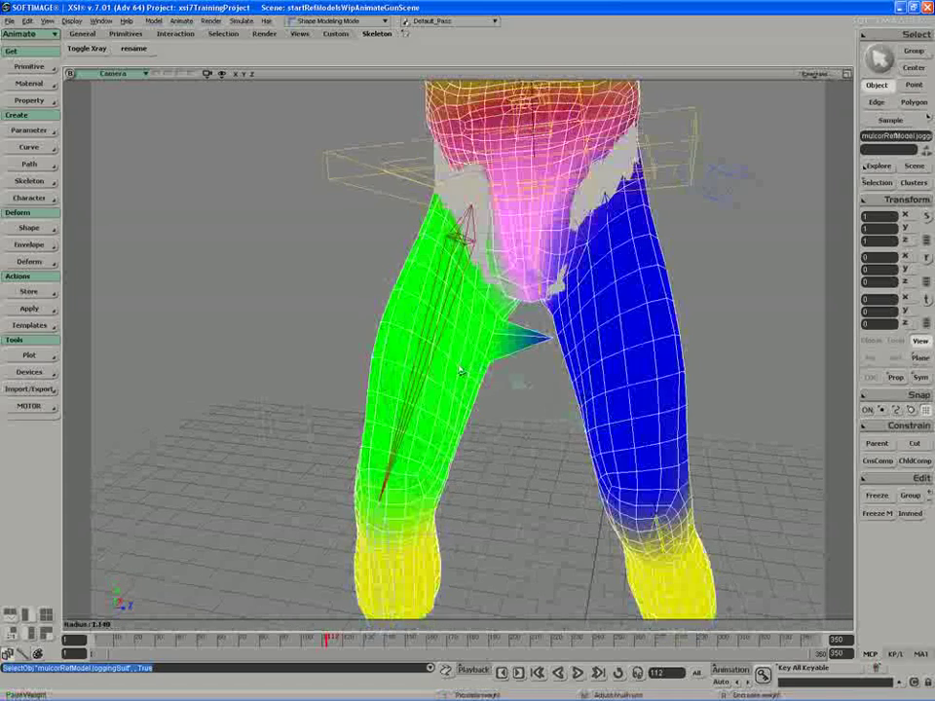
Paint the right thigh bone's weight over the spike of stray points between the legs
key("s")
middle_click_drag(515, 376, 429, 422)
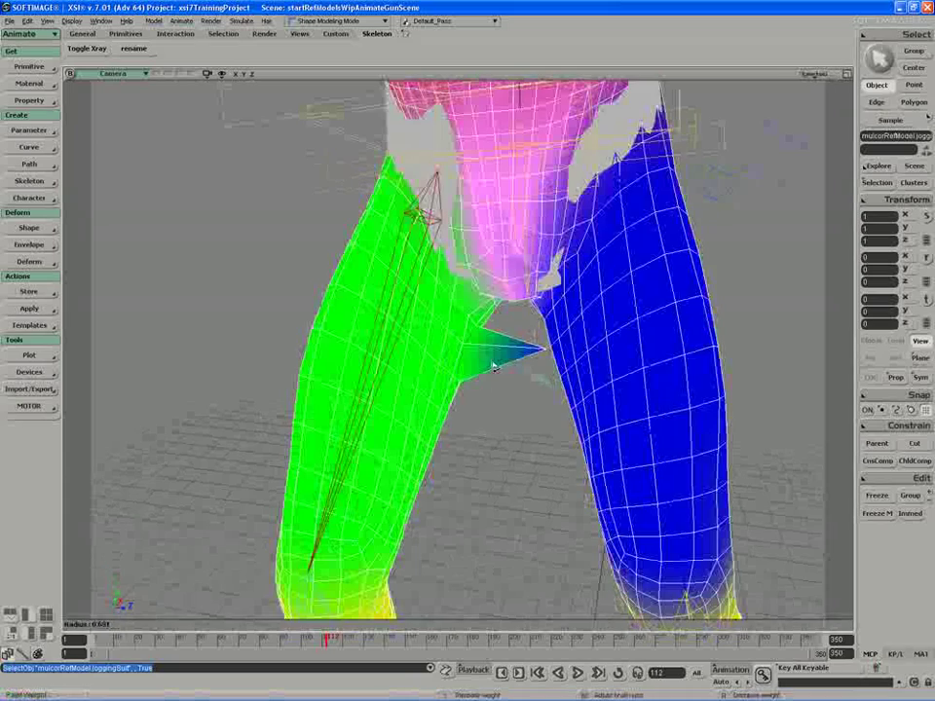
left_click_drag(512, 365, 491, 358)
key("s")
mouse_move(476, 366)
right_mouse_down()
mouse_move(492, 365)
mouse_move(468, 378)
right_mouse_up()
key("s")
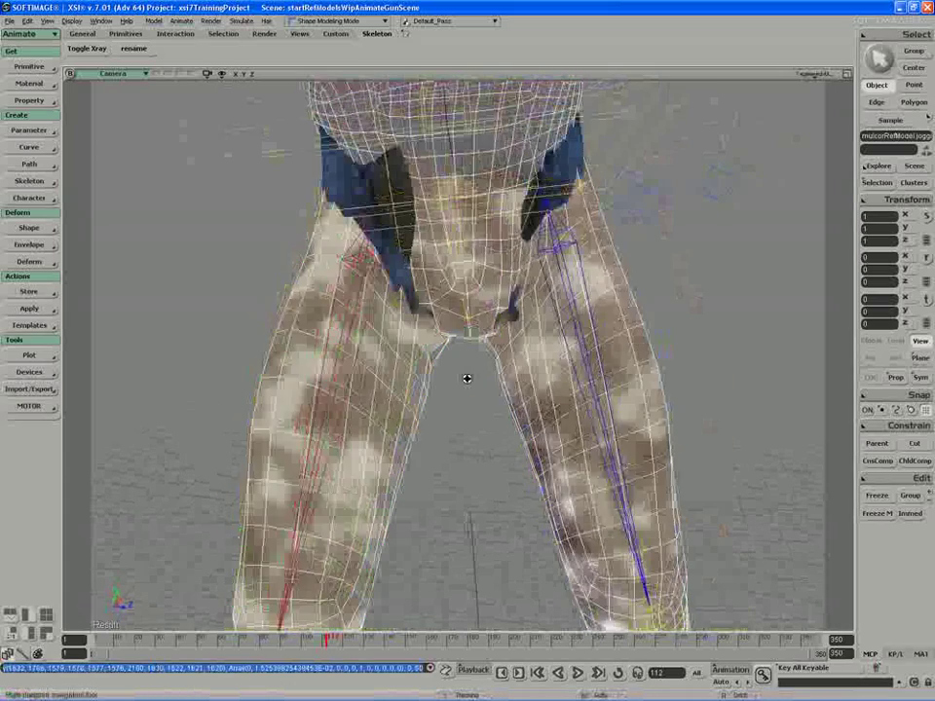
Pick the left thigh bone as the deformer for painting weights around the crotch
key("d")
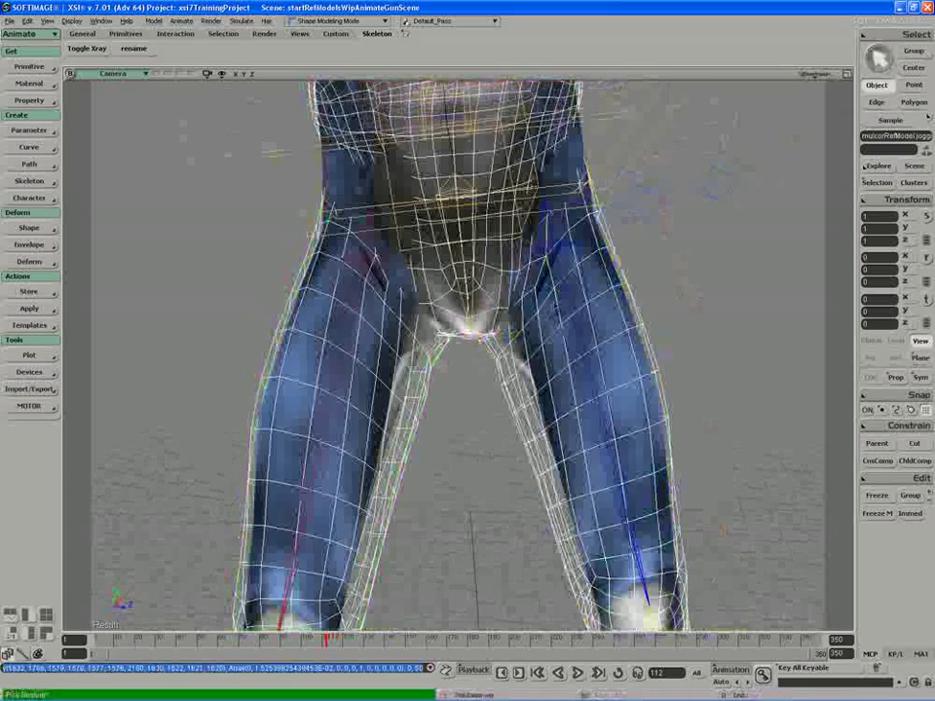
left_click(556, 305)
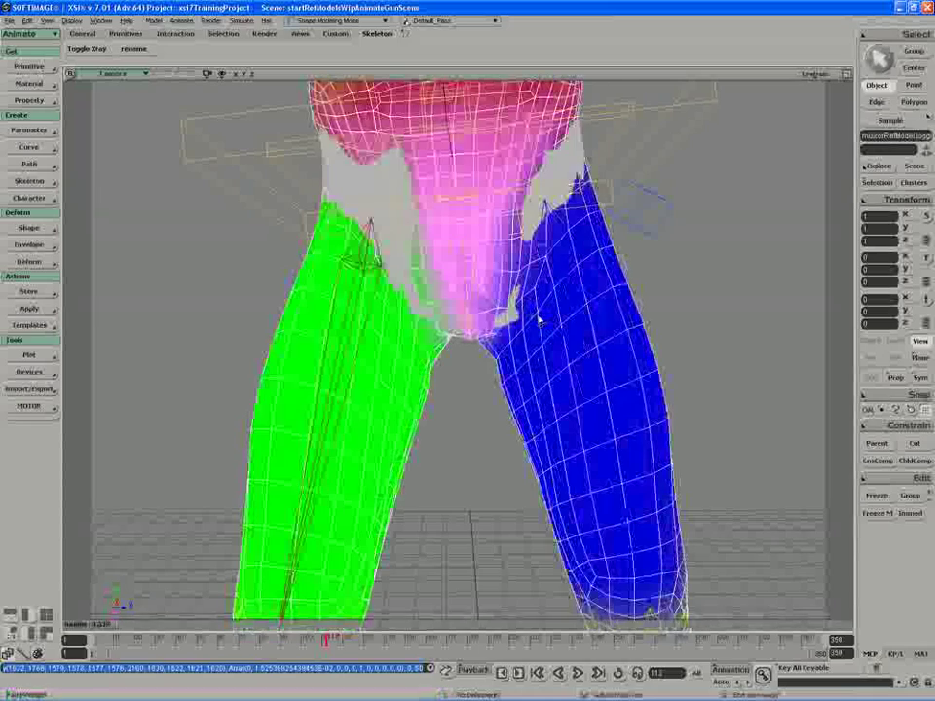
key("s")
right_click_drag(538, 320, 367, 369)
Try to paint the left thigh bone's weight onto the pelvis edge beside the crotch, and undo the strokes
left_click_drag(504, 319, 495, 319)
key("s")
right_click_drag(497, 317, 490, 317)
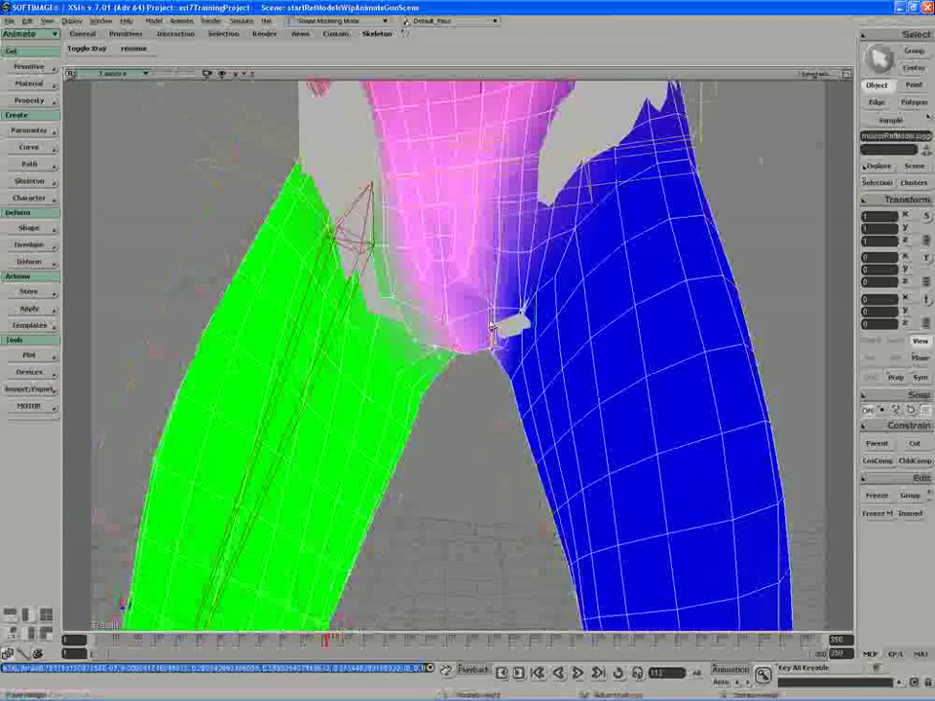
key("ctrl+z")
key("ctrl+z")
Paint the weights with short strokes over the small gap between the left inner thigh and the crotch
left_click_drag(516, 325, 510, 323)
left_click(512, 326)
left_click(513, 328)
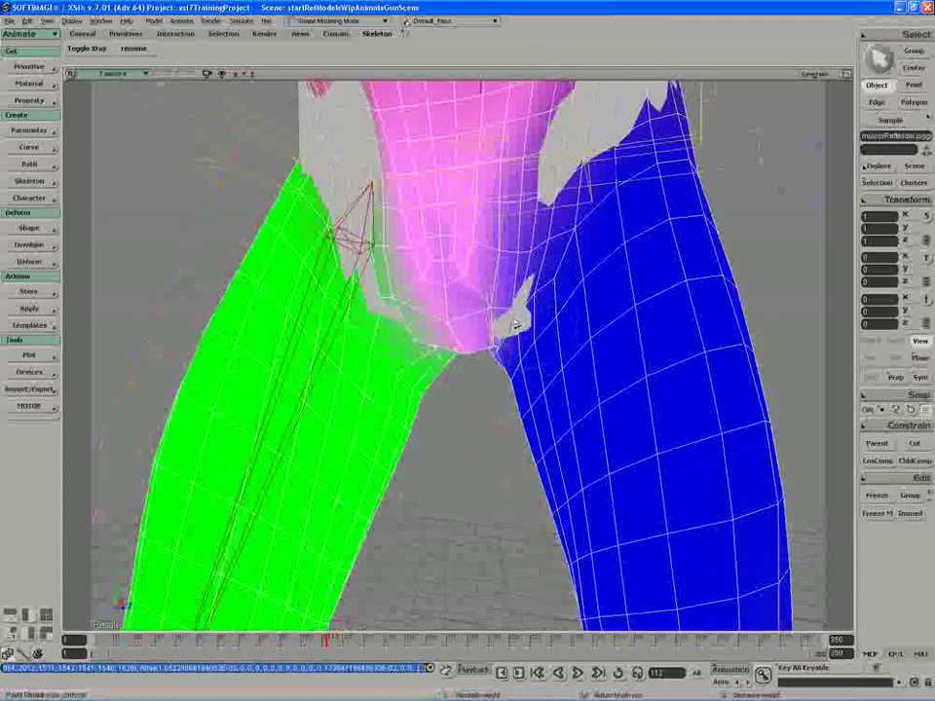
Try a weight stroke along the gap at the front of the left hip, and undo it
key("s")
right_click_drag(516, 328, 514, 340)
middle_click_drag(514, 340, 615, 216)
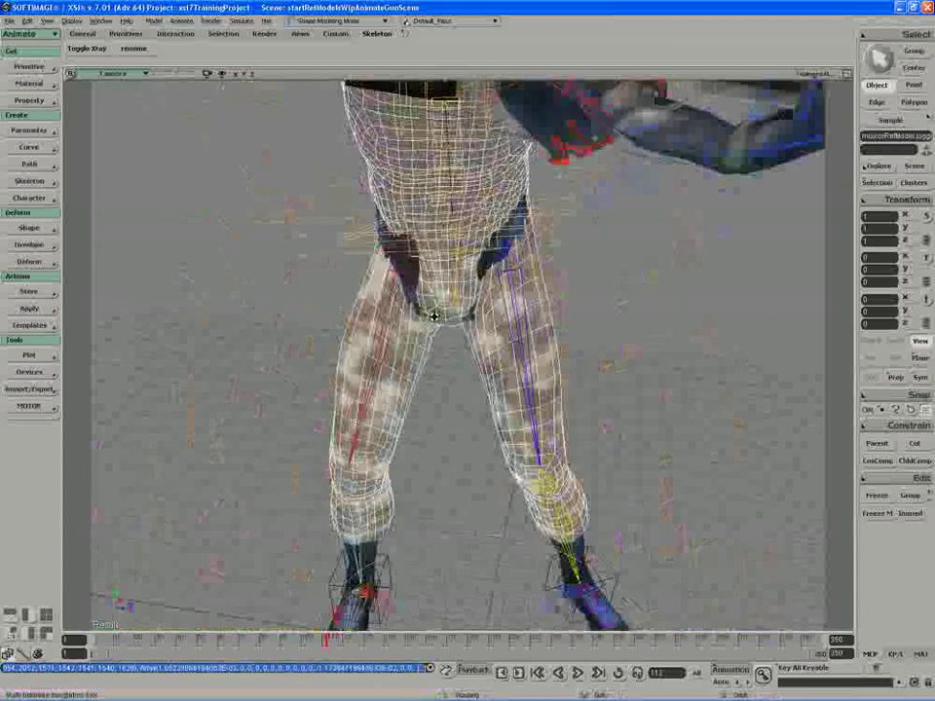
right_click_drag(435, 317, 441, 317)
left_click_drag(441, 317, 428, 418)
right_click_drag(428, 418, 405, 288)
middle_click_drag(404, 288, 308, 360)
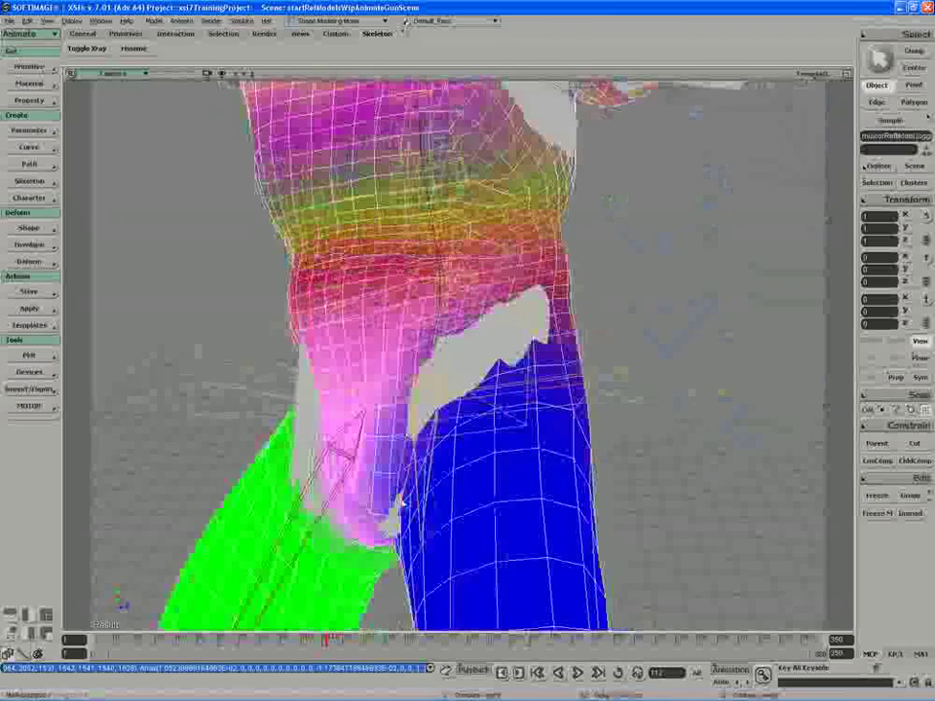
right_click_drag(399, 511, 385, 472)
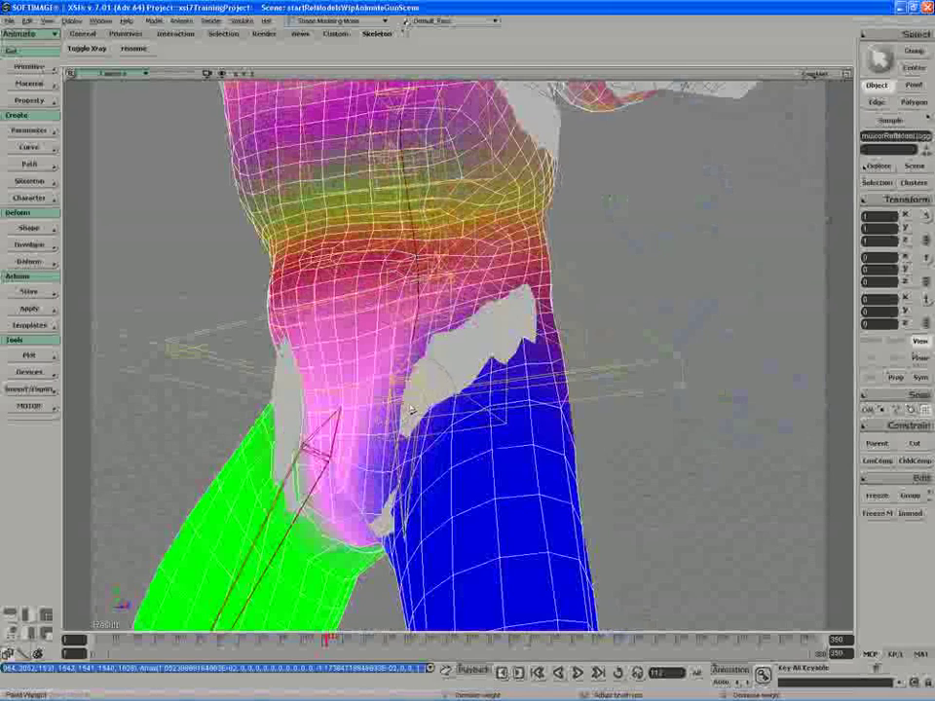
left_click_drag(413, 406, 500, 347)
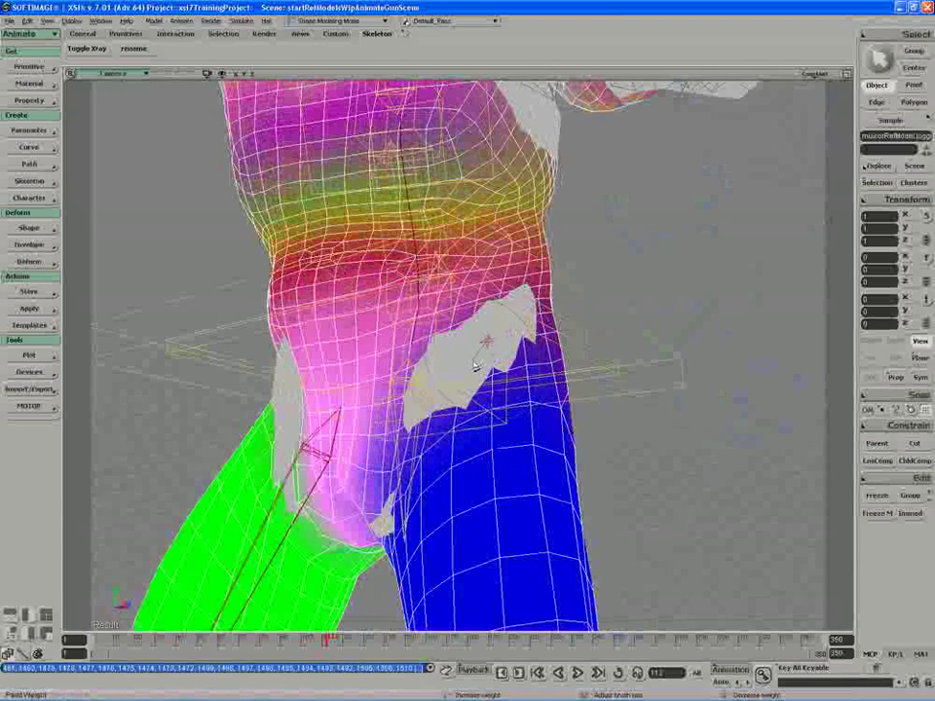
key("ctrl+z")
Pick the left thigh bone again as the paint deformer for the hip area
right_click_drag(521, 401, 435, 410)
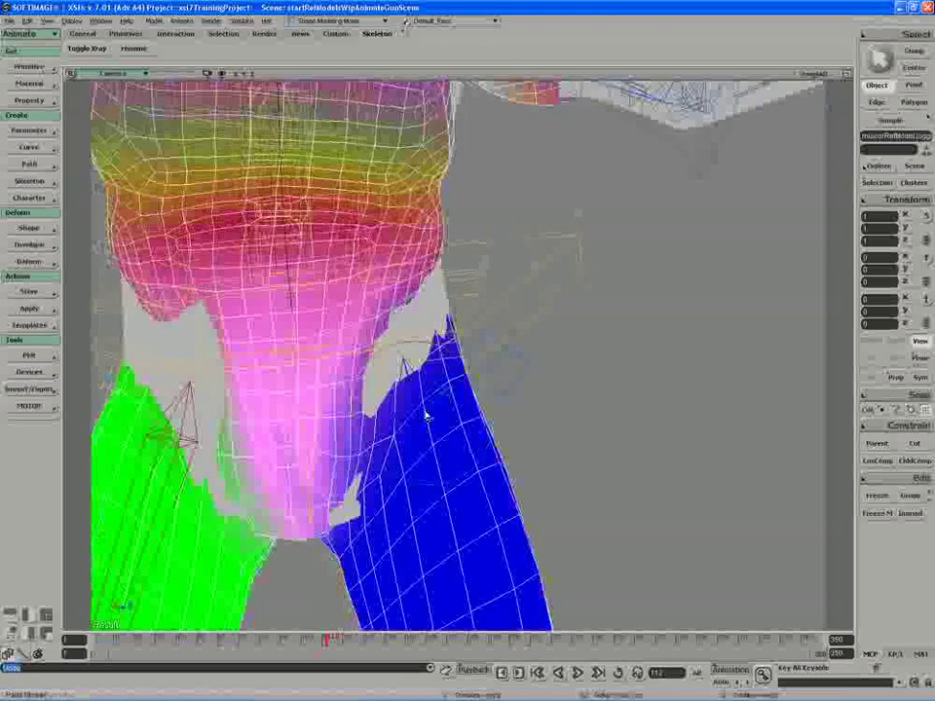
key("d")
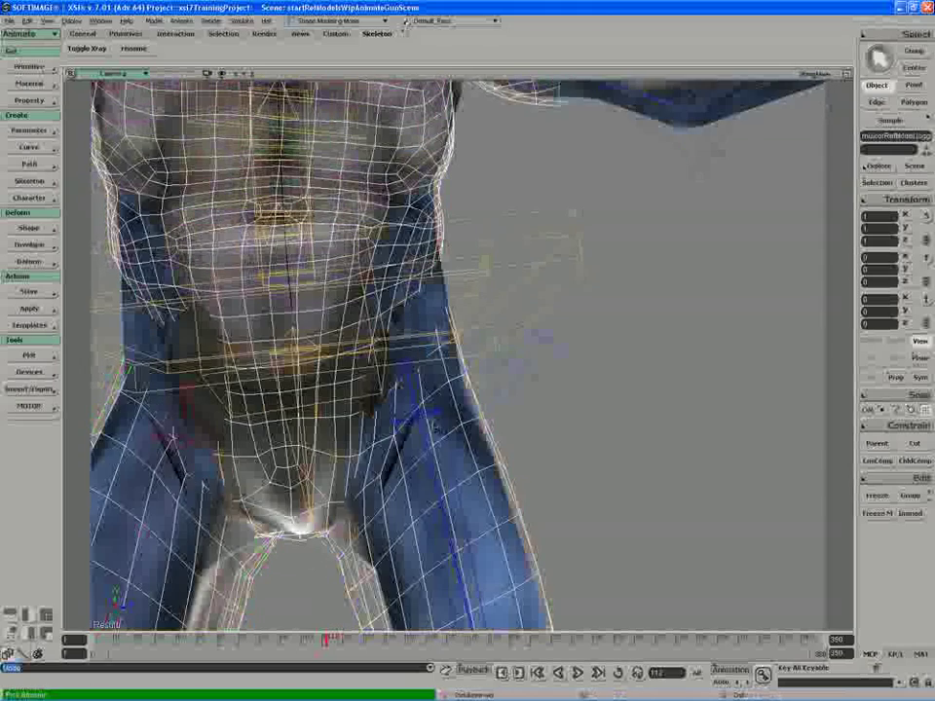
left_click(415, 390)
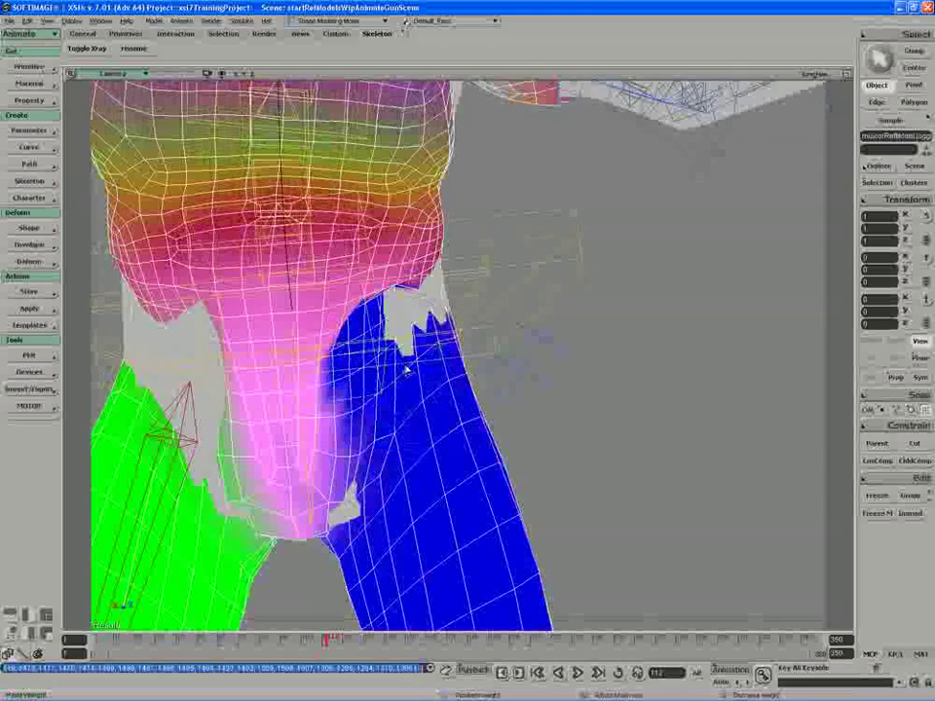
Try painting the left thigh bone's weight up over the outer hip and side of the pelvis, and undo the strokes
left_click(447, 321)
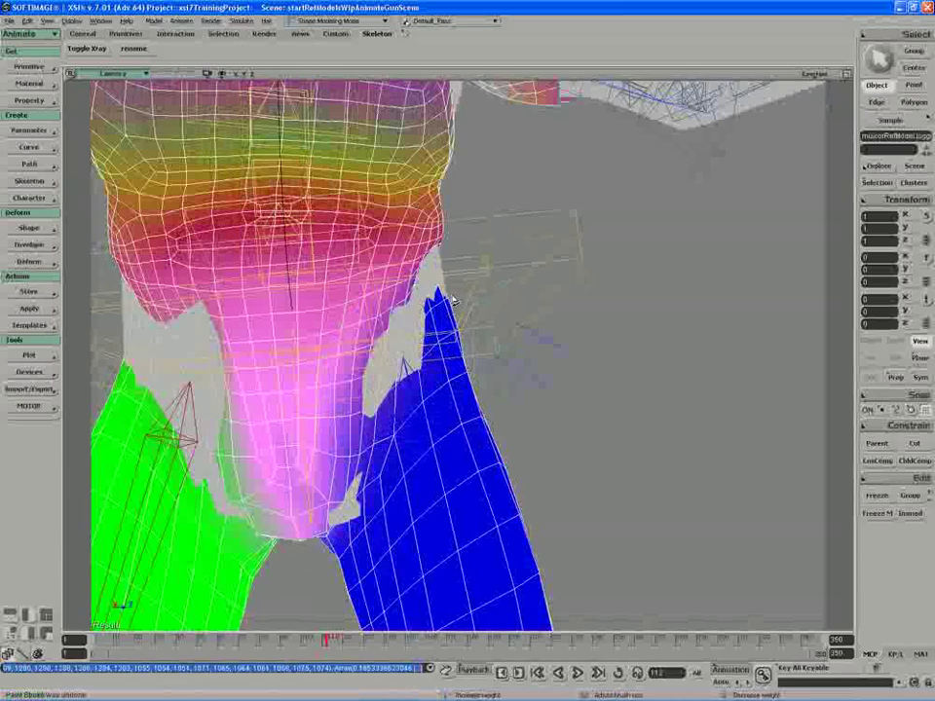
key("s")
right_click_drag(455, 313, 590, 308)
left_click(649, 274)
left_click(634, 254)
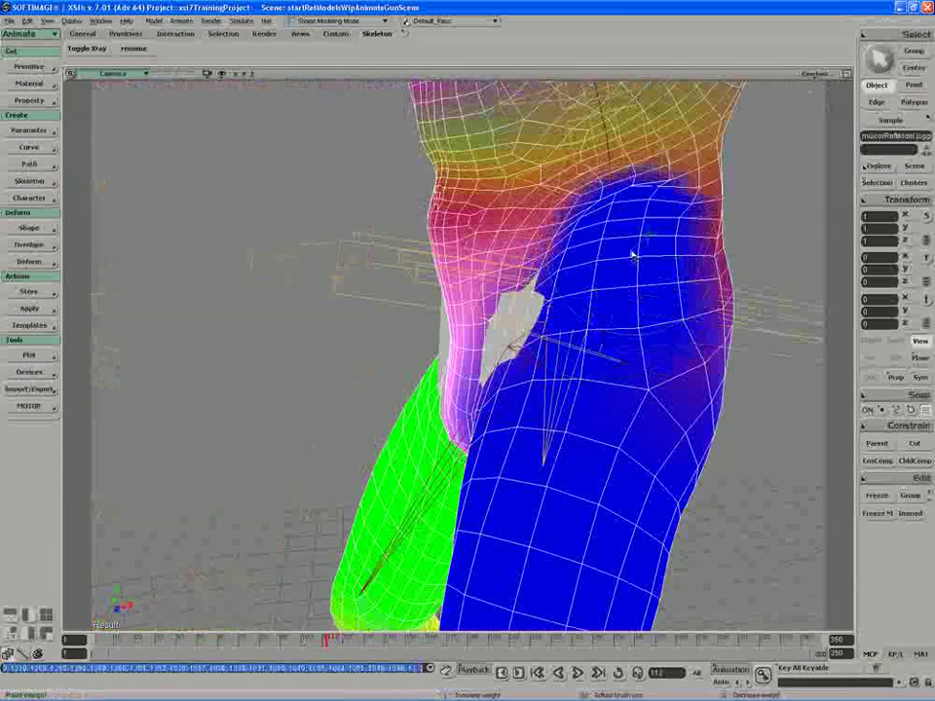
key("ctrl+z")
key("ctrl+z")
key("ctrl+z")
key("ctrl+z")
key("s")
right_click_drag(573, 307, 586, 292)
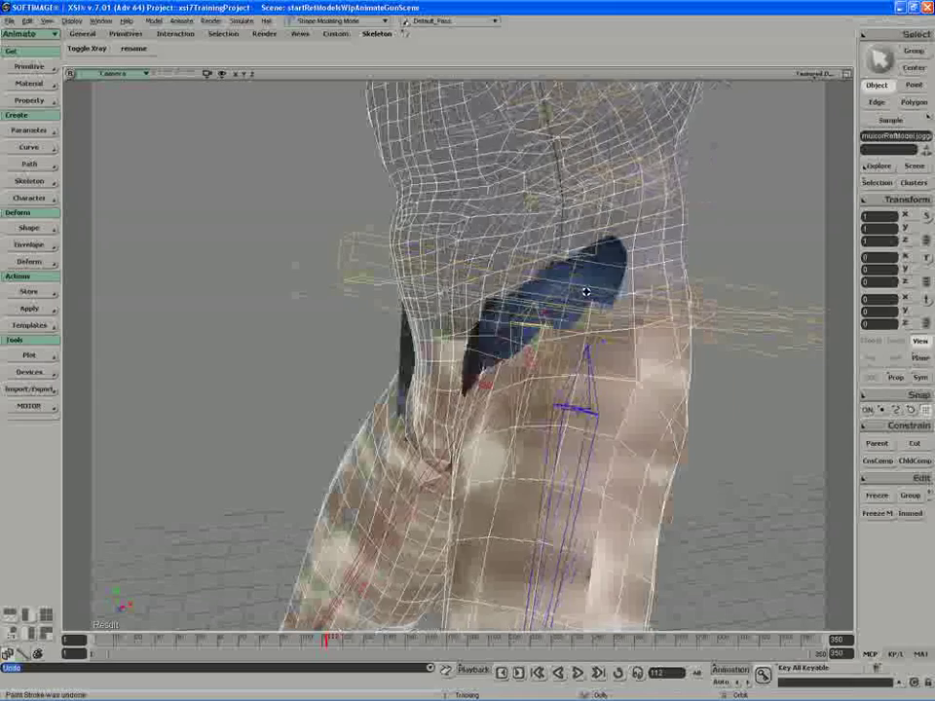
Try painting the pelvis deformer's envelope weight over the outer left hip, and undo the stroke
key("d")
left_click(574, 207)
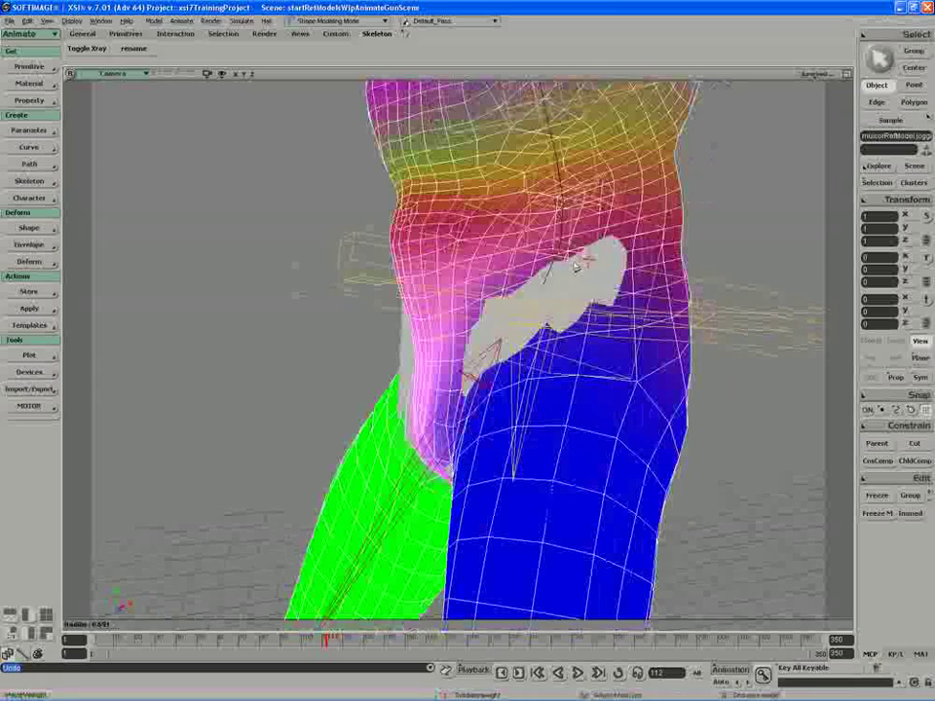
left_click(596, 265)
key("s")
mouse_move(586, 272)
right_mouse_down()
mouse_move(550, 282)
mouse_move(551, 301)
right_mouse_up()
left_click(517, 292)
left_click(500, 301)
key("s")
key("ctrl+z")
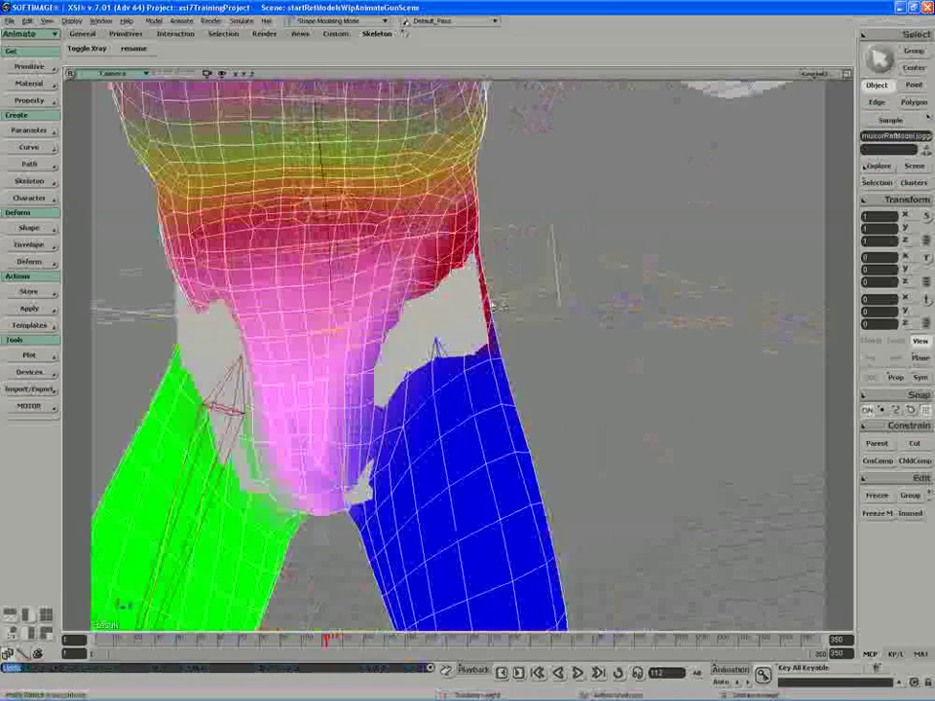
Examine the remaining gaps in the suit around both hips and the crotch from several angles
key("s")
middle_click_drag(450, 321, 513, 274)
middle_click_drag(403, 308, 513, 230)
key("s")
right_click_drag(400, 330, 340, 333)
key("s")
left_click_drag(340, 333, 352, 303)
middle_click_drag(353, 303, 280, 352)
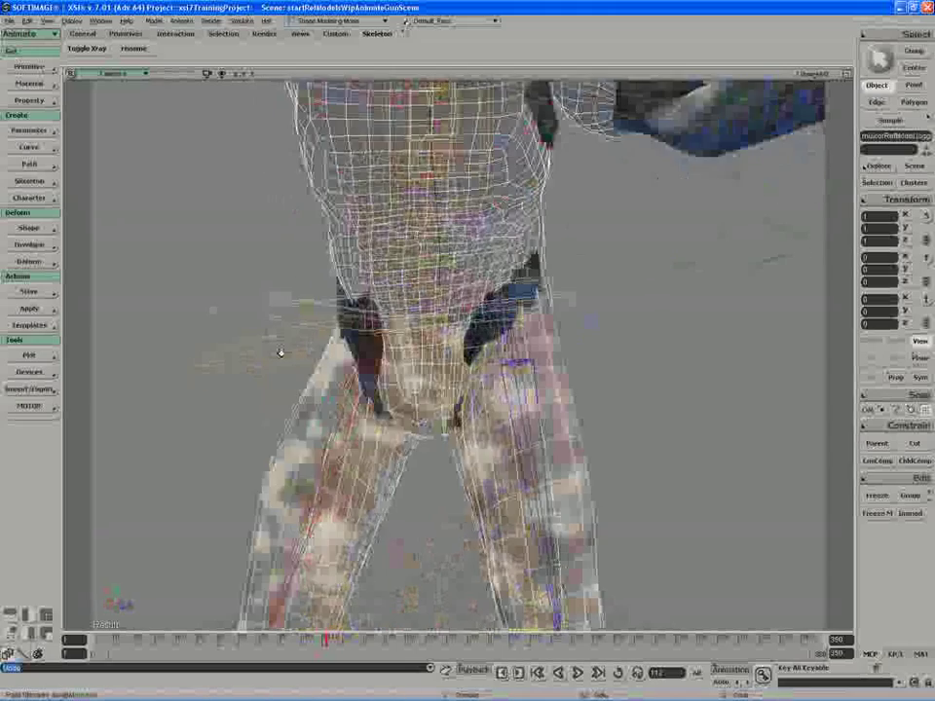
left_click_drag(278, 347, 314, 330)
right_click_drag(313, 331, 329, 329)
key("s")
left_click_drag(370, 279, 382, 290)
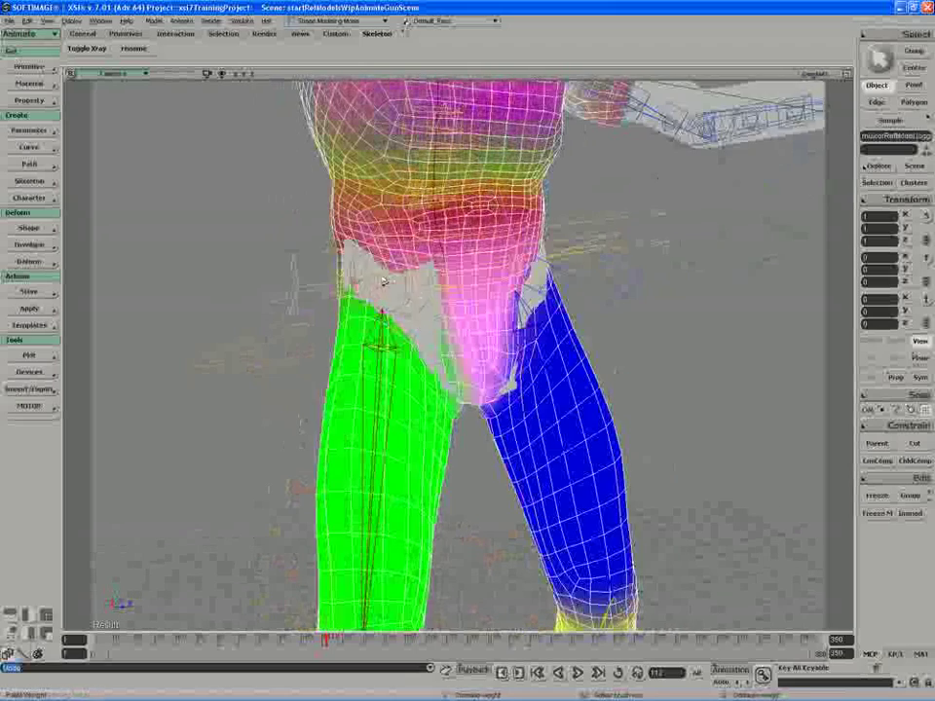
right_click_drag(383, 281, 379, 290)
key("s")
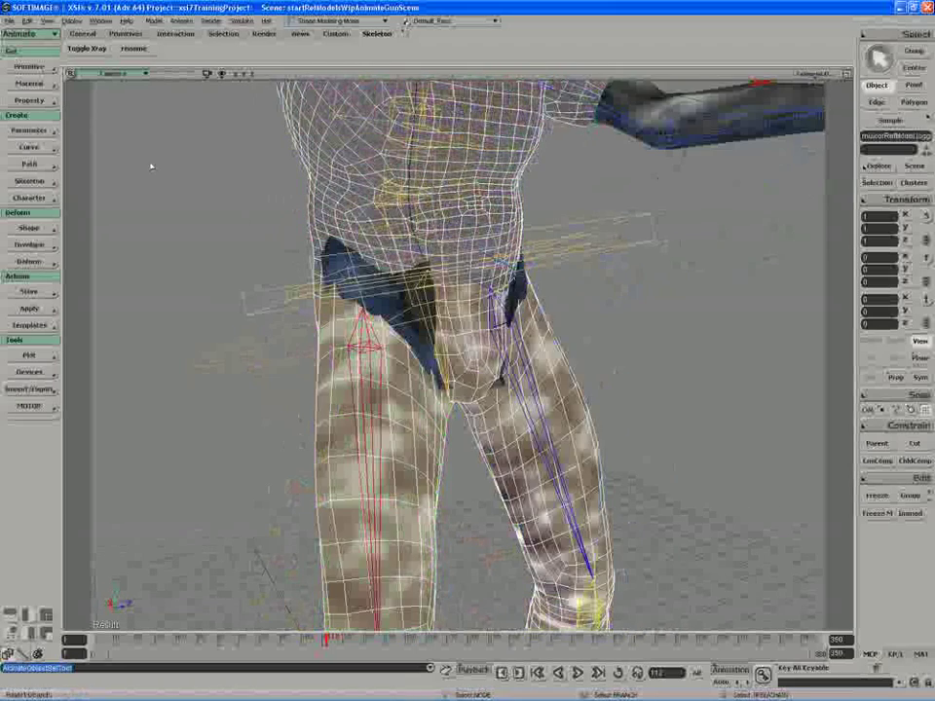
Add a new weight map property to the jogging suit
left_click(29, 100)
left_click(114, 172)
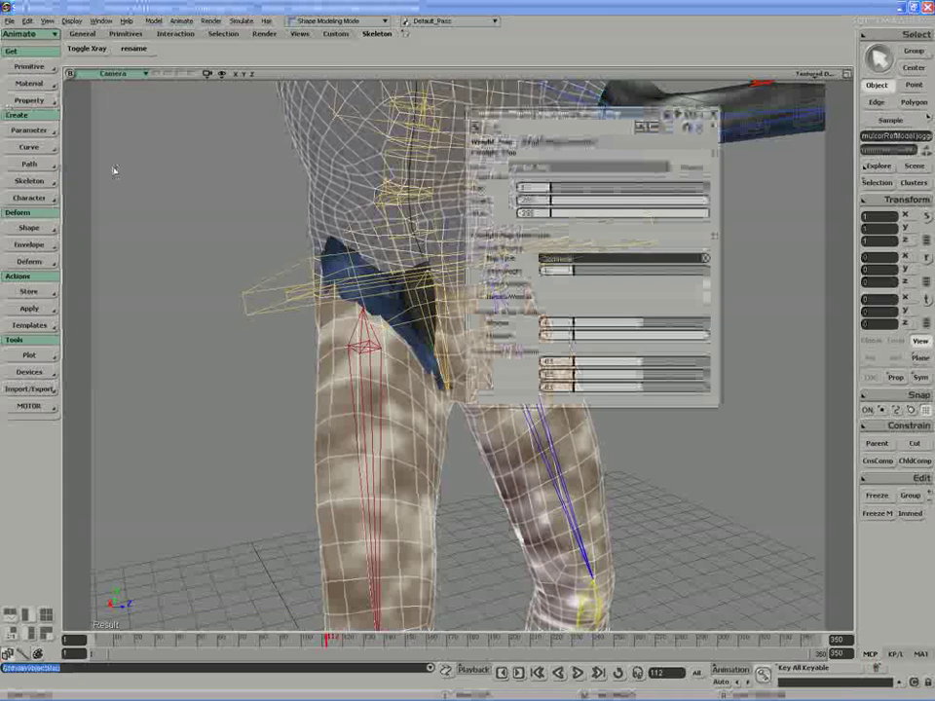
left_click_drag(533, 117, 103, 117)
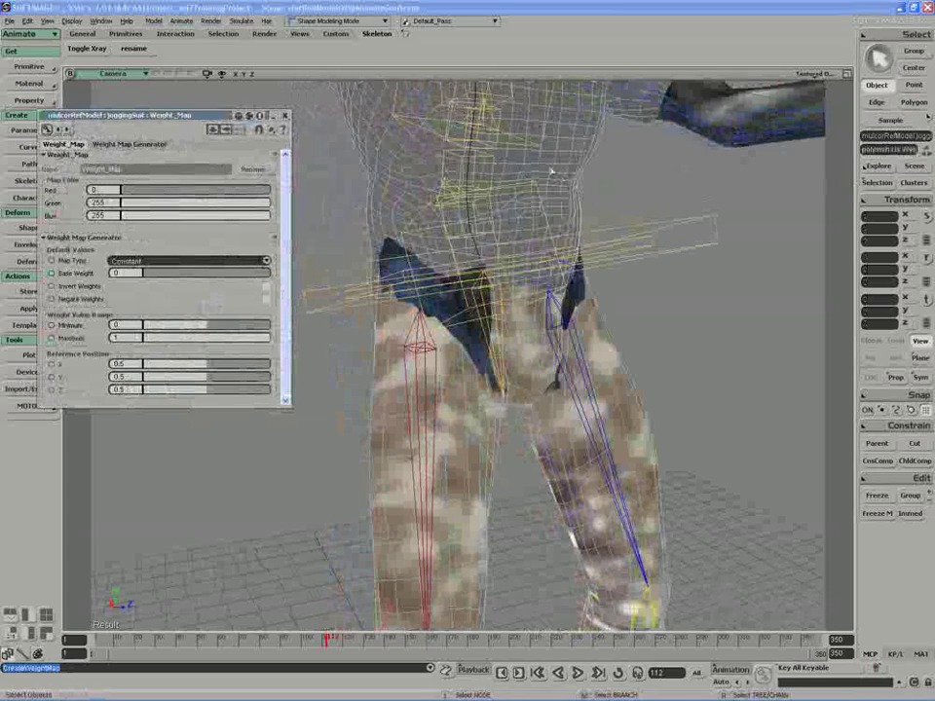
Examine the jogging suit's clusters for the new weight map and the envelope weights
left_click(874, 184)
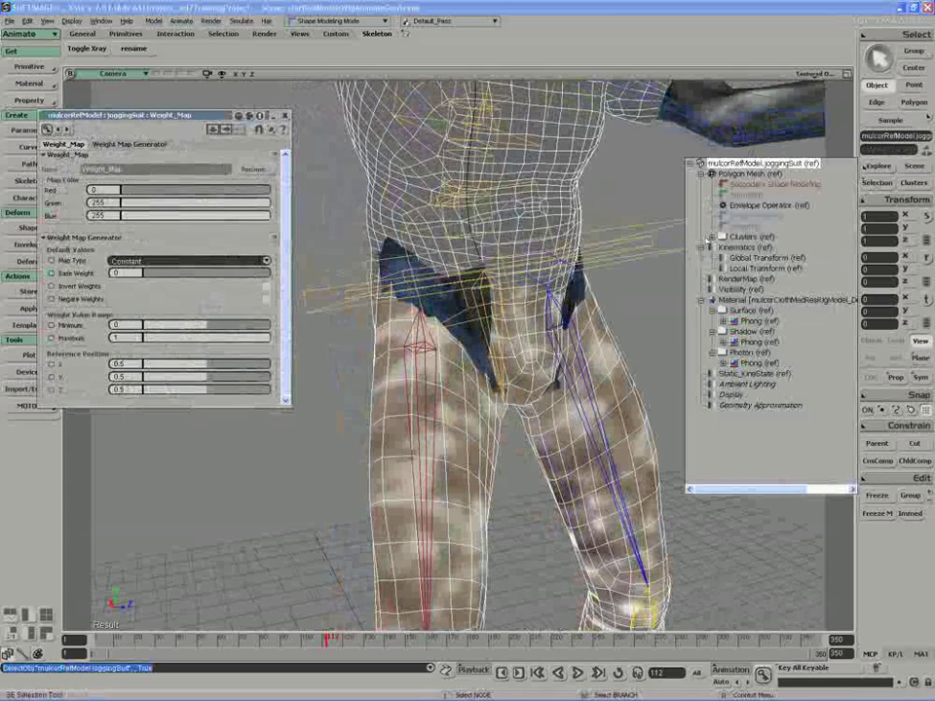
left_click(711, 236)
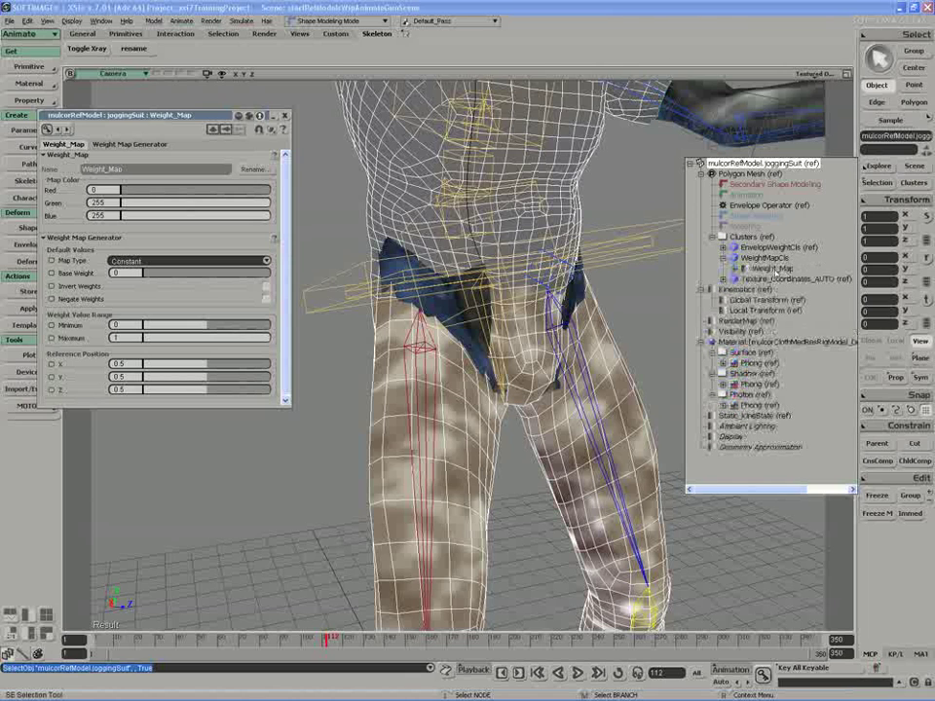
left_click(722, 247)
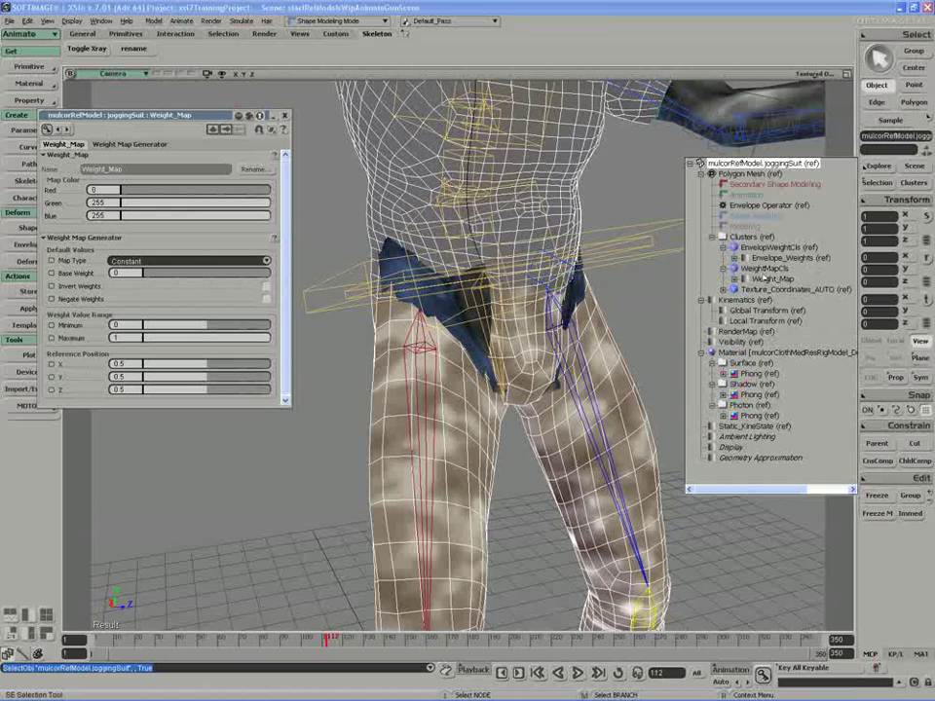
left_click(647, 310)
Inspect the StoredClusterProperties in the referenced model's Delta for the stored weight map item
left_click(846, 75)
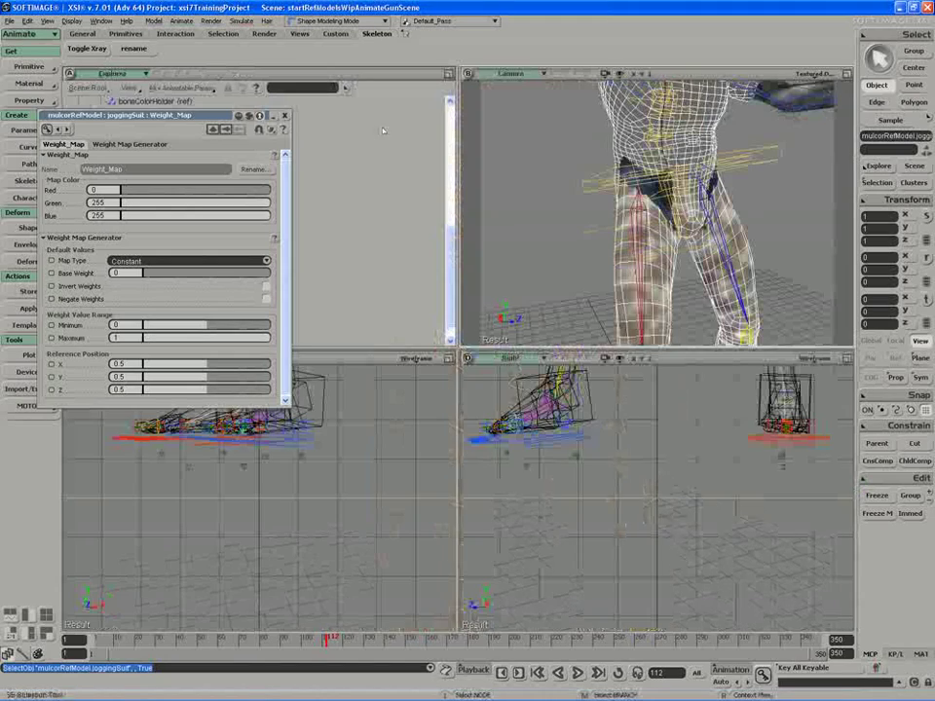
left_click_drag(207, 116, 494, 207)
scroll(217, 278, "down", 1)
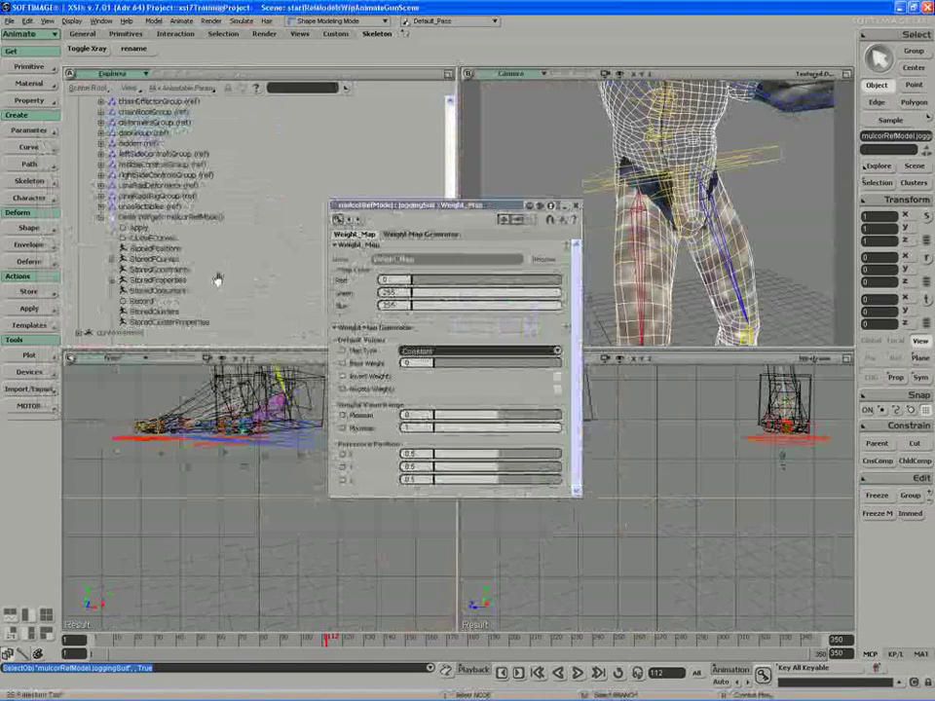
left_click(111, 279)
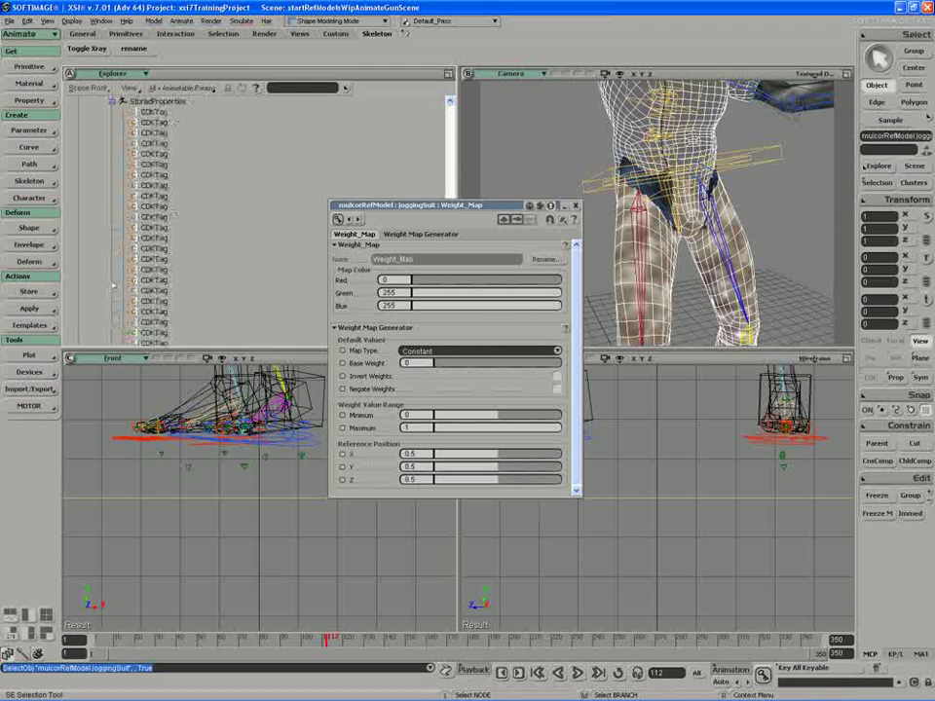
scroll(209, 331, "down", 2)
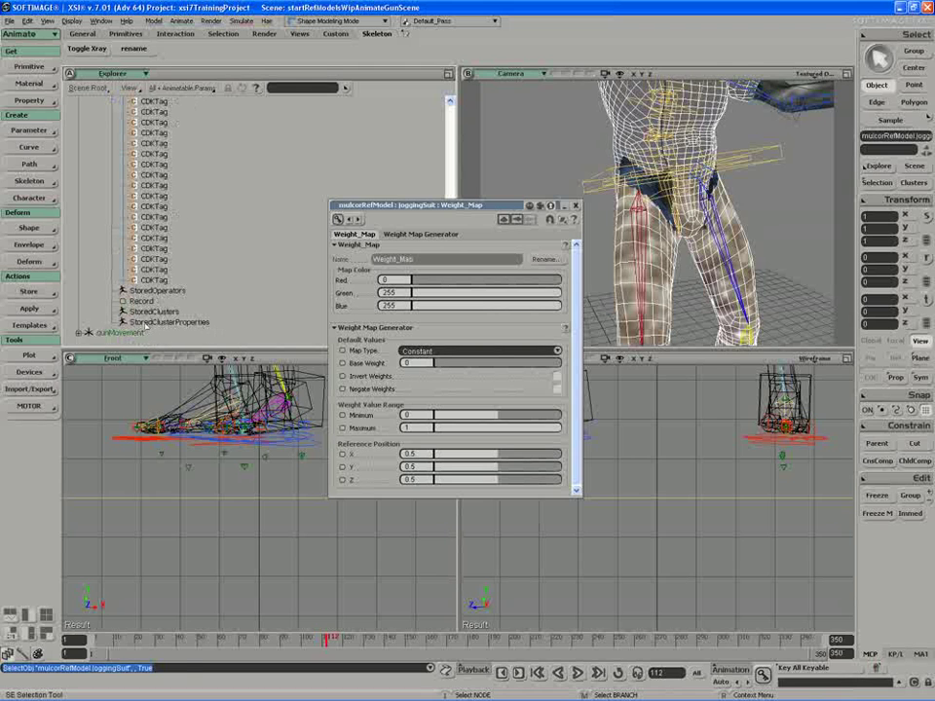
left_click(171, 322)
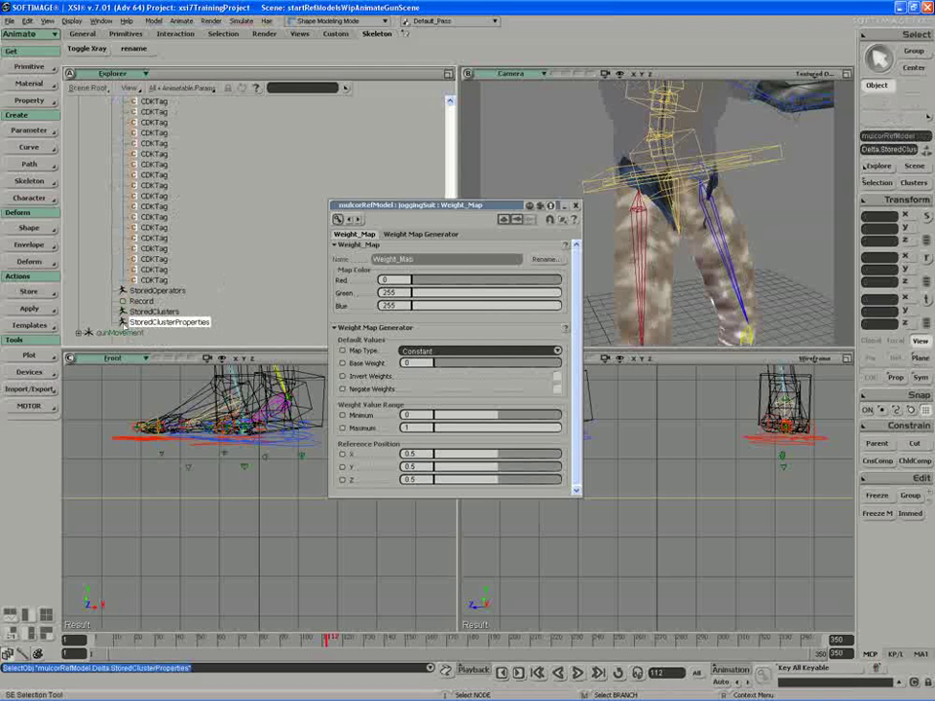
key("Return")
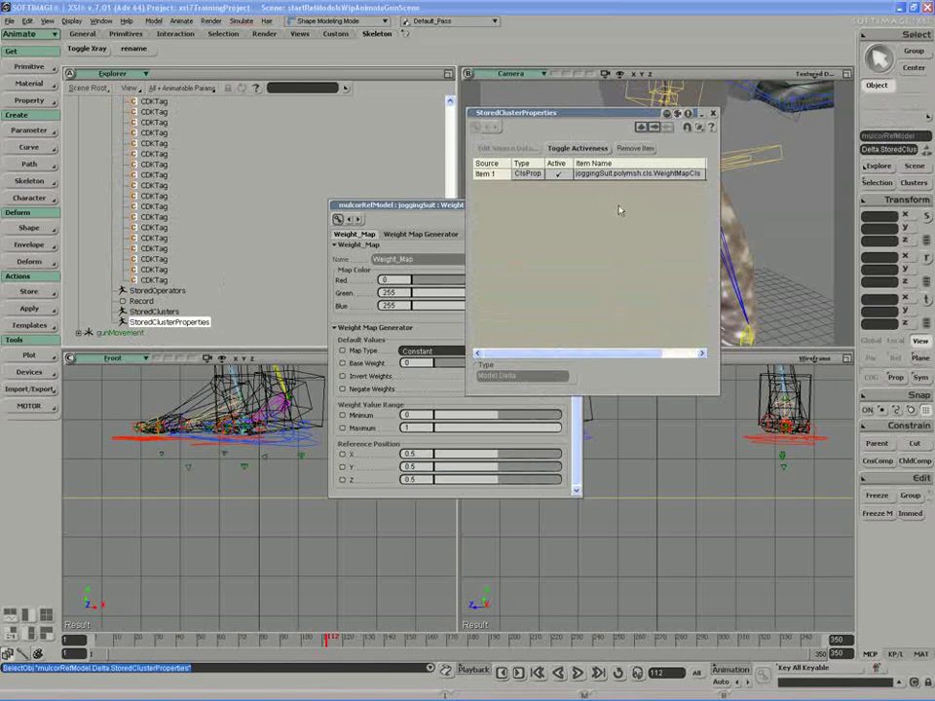
left_click(712, 115)
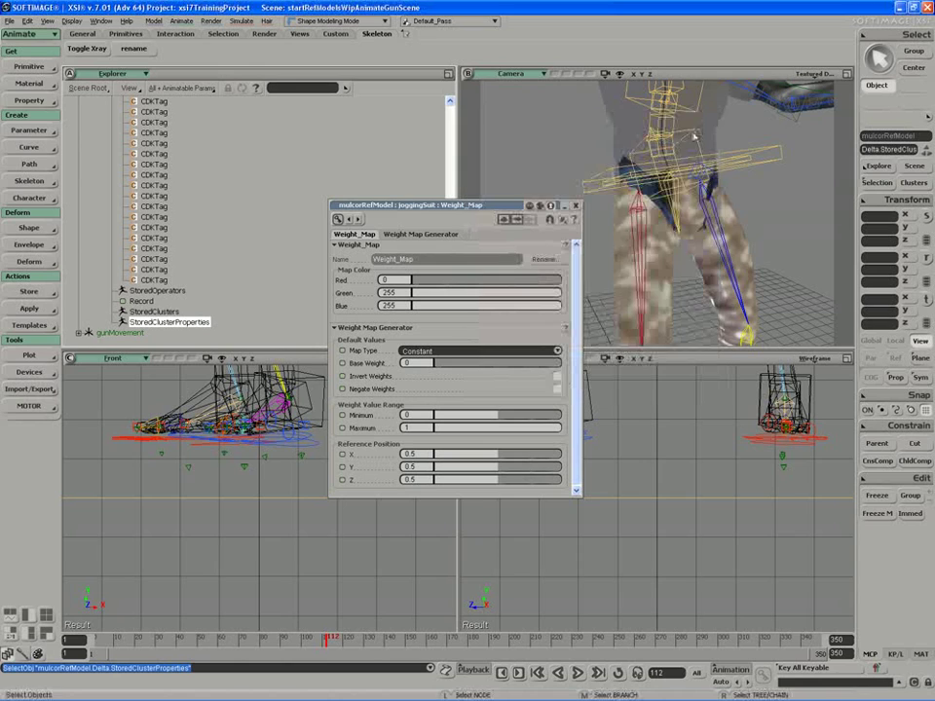
Reselect the jogging suit in the enlarged camera view and set the weight paint brush's opacity to 10
key("F12")
left_click_drag(465, 209, 709, 262)
key("space")
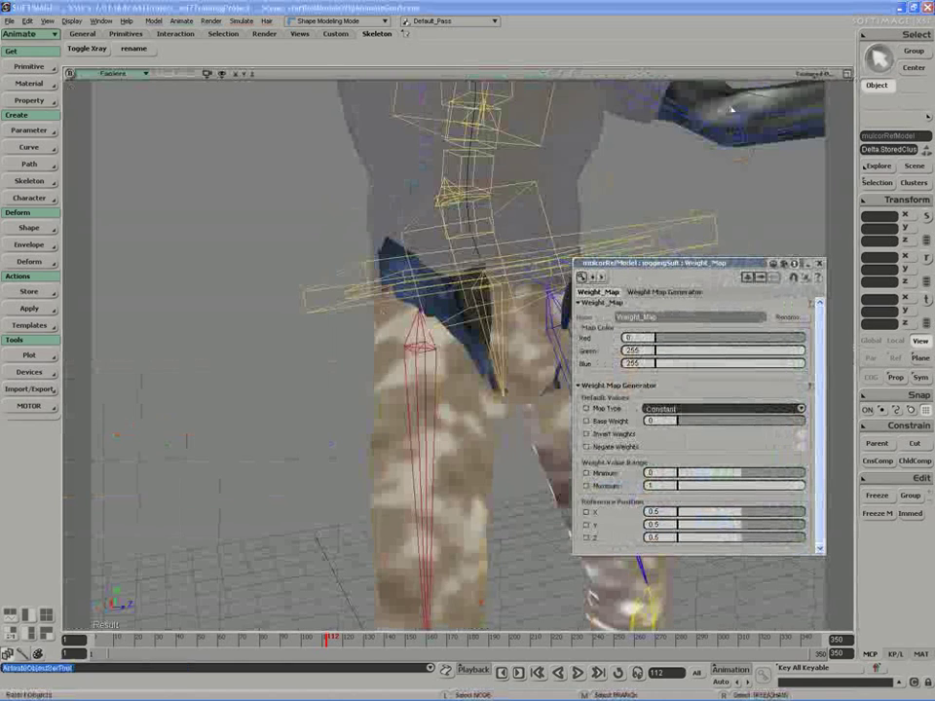
left_click(413, 292)
key("w")
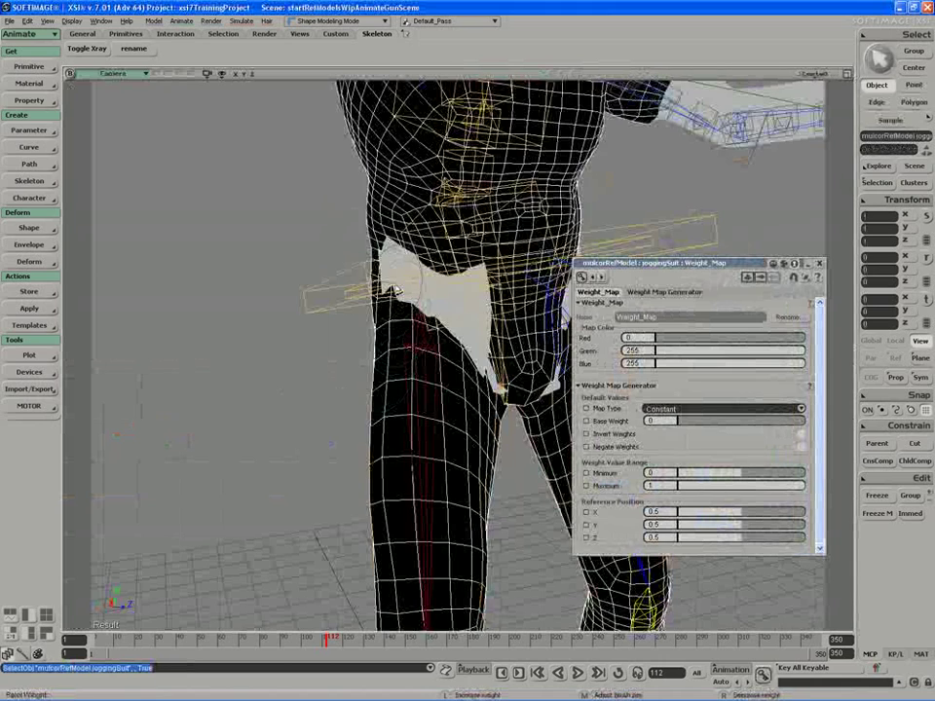
key("ctrl+w")
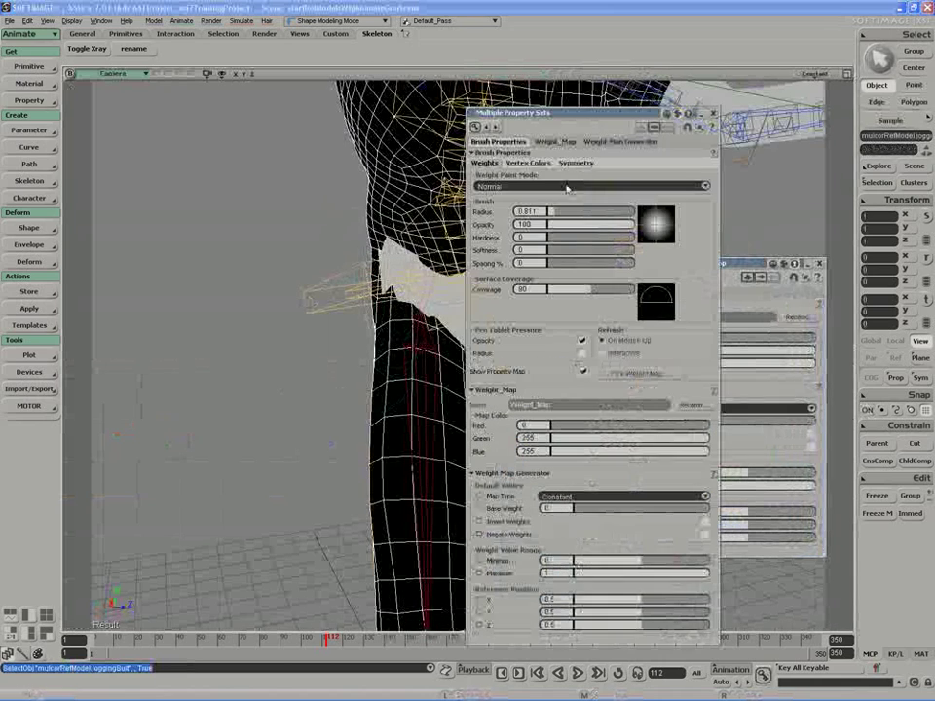
left_click_drag(595, 126, 217, 100)
left_click_drag(138, 192, 166, 201)
type("10")
key("Return")
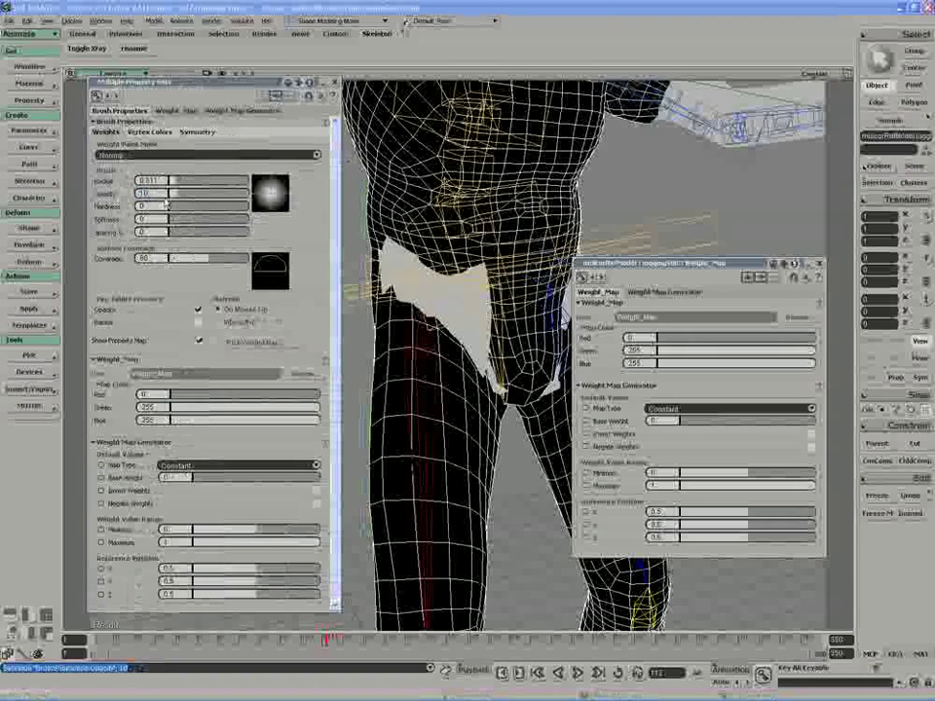
Paint the weight map over the suit's gaps around both hips and the crotch
key("w")
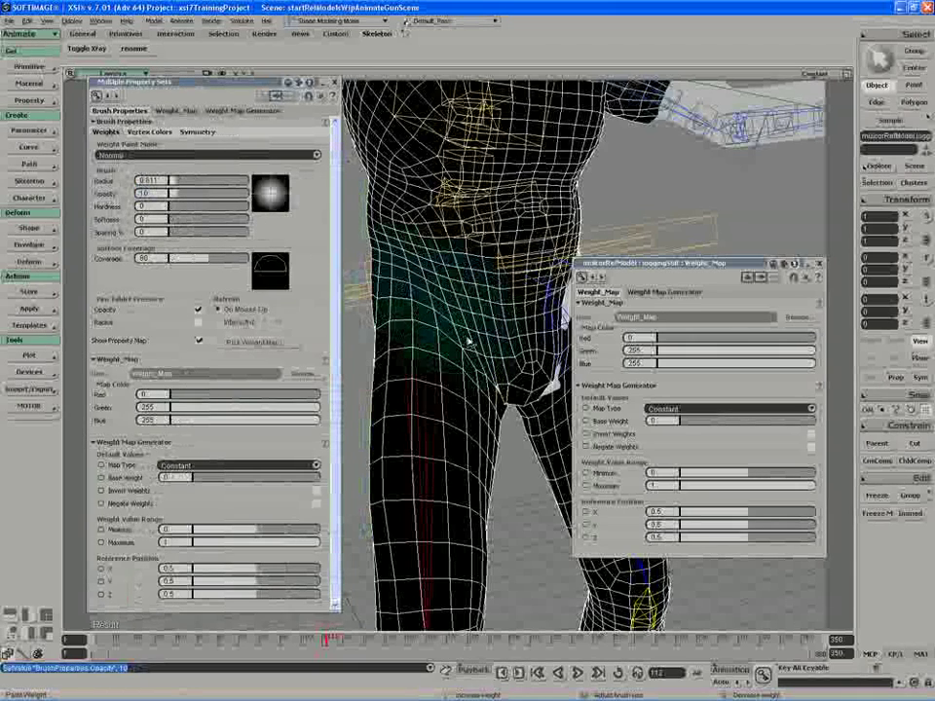
mouse_move(478, 371)
left_mouse_down()
mouse_move(455, 382)
mouse_move(477, 377)
left_mouse_up()
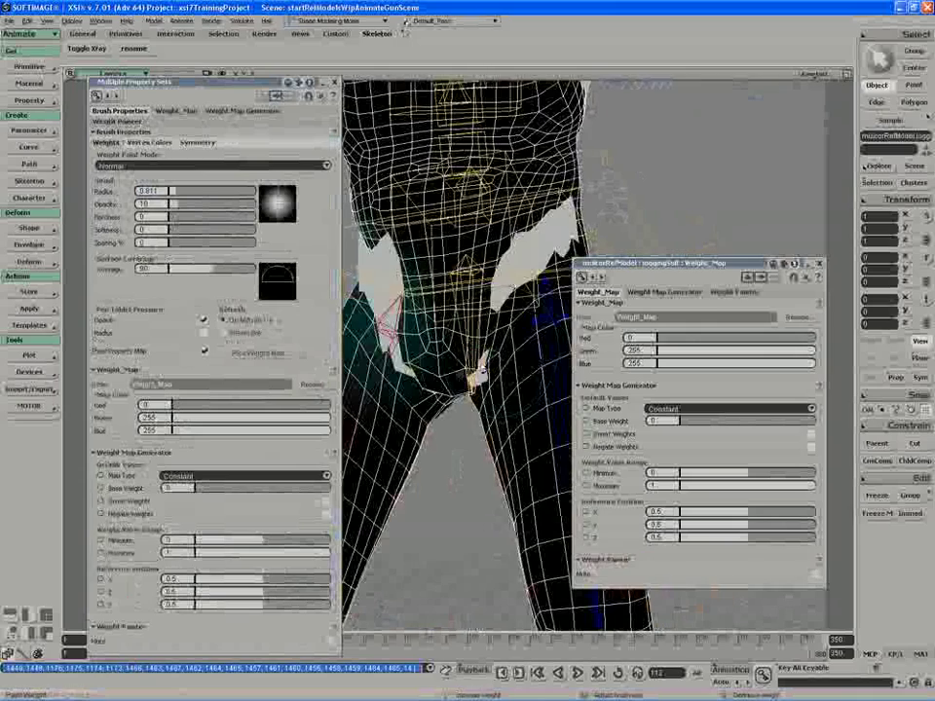
left_click_drag(503, 278, 570, 234)
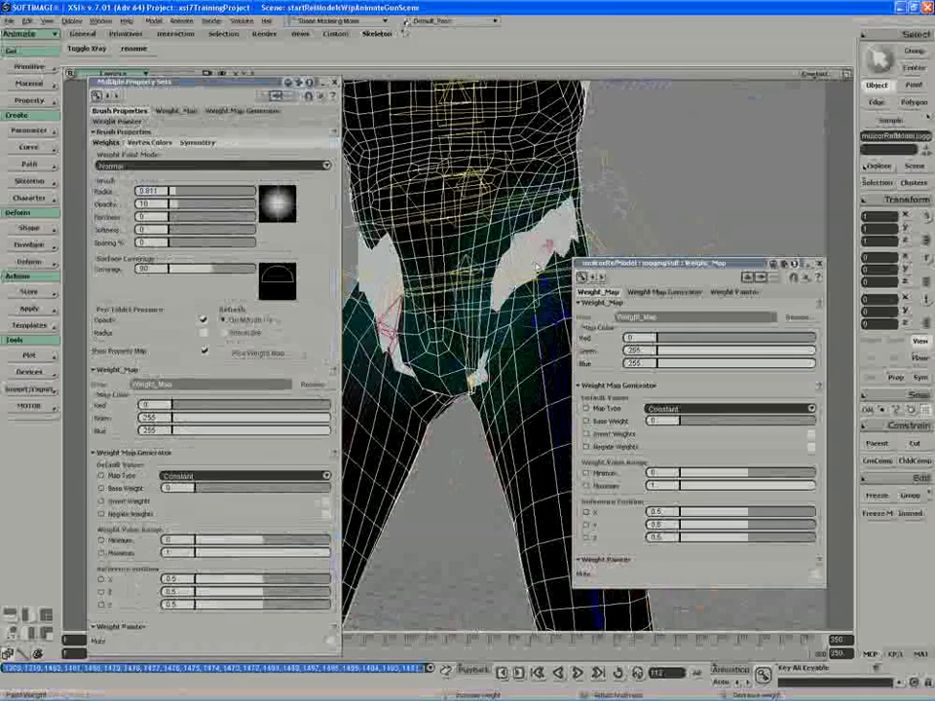
key("s")
right_click_drag(536, 268, 418, 293)
key("s")
right_click_drag(453, 208, 406, 189)
key("s")
right_click_drag(484, 279, 473, 312)
key("s")
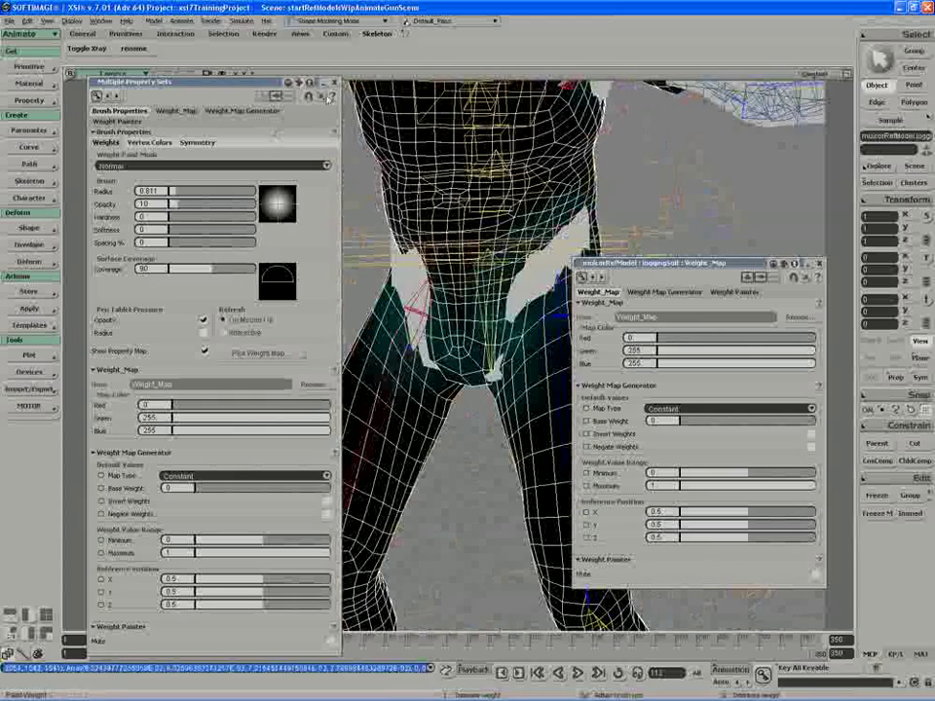
Finish painting and rename the weight map as clothFixMap
key("space")
left_click(334, 83)
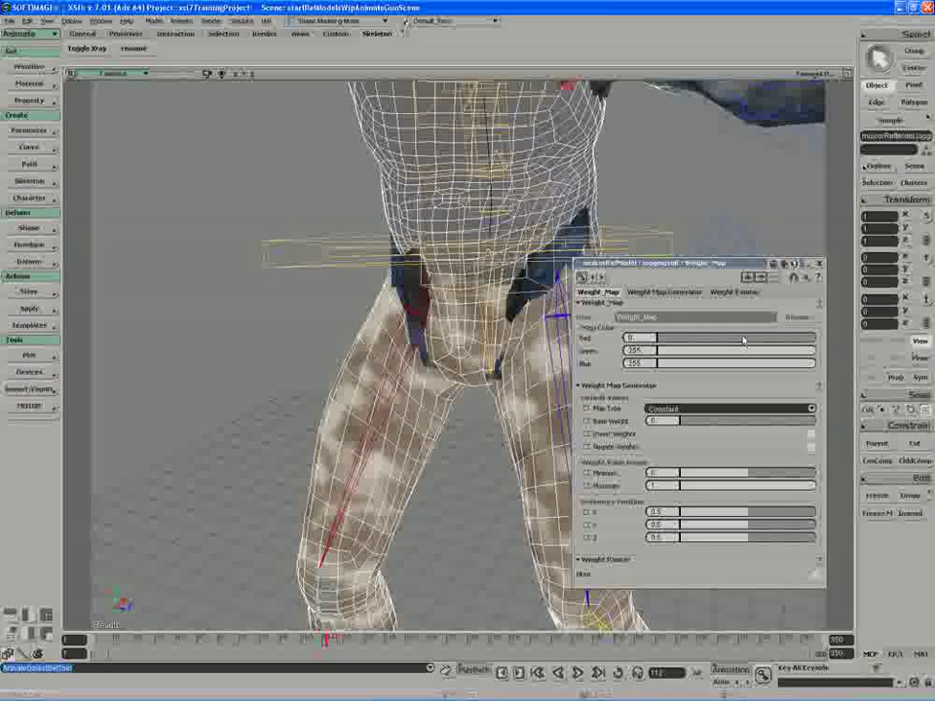
left_click(799, 318)
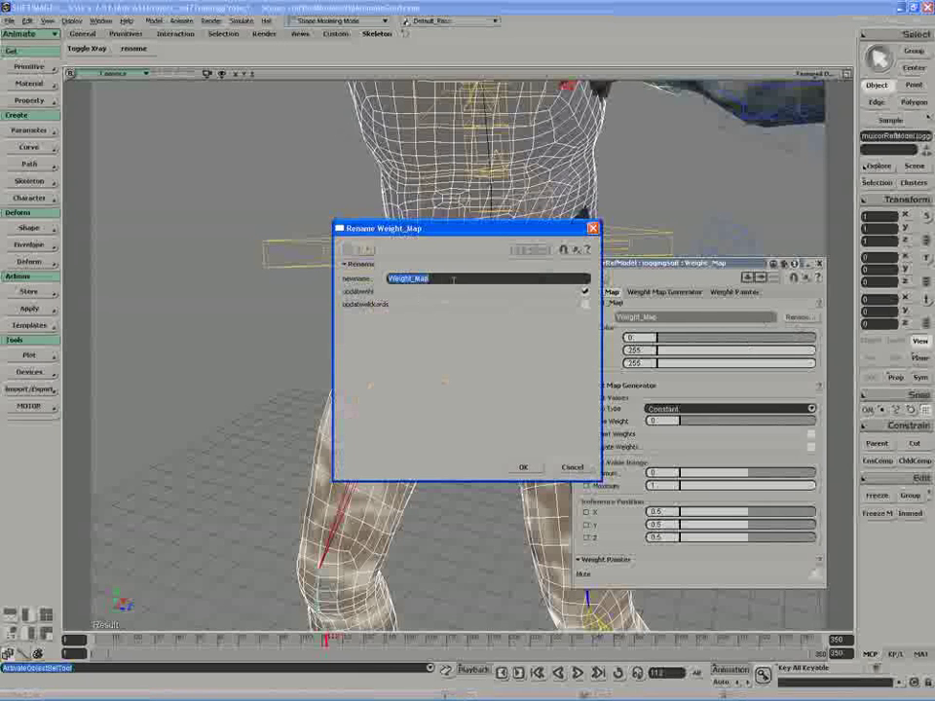
type("clothFa")
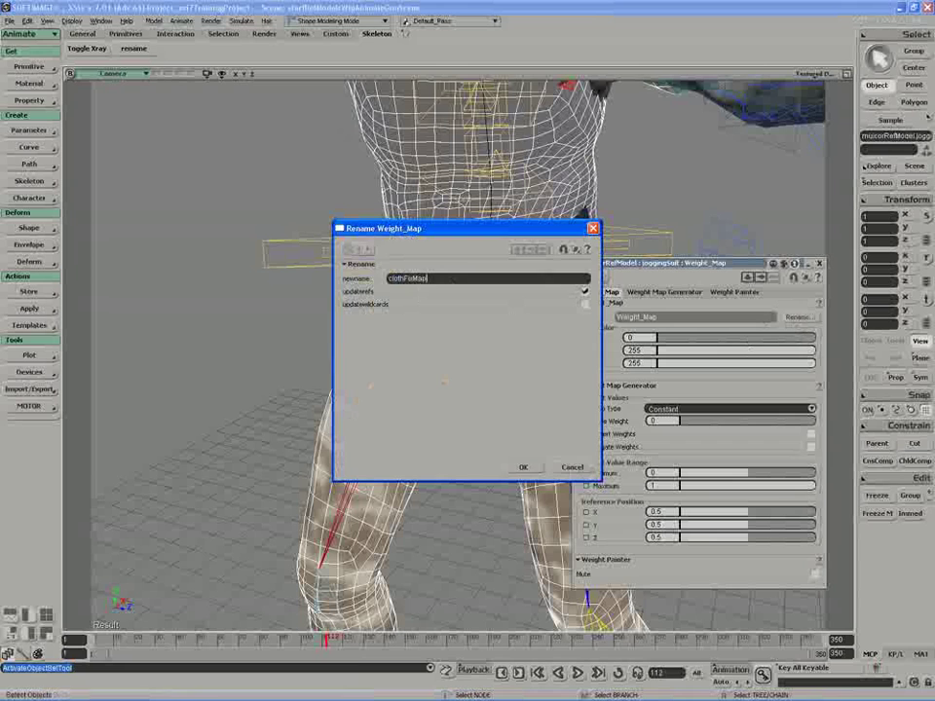
key("Return")
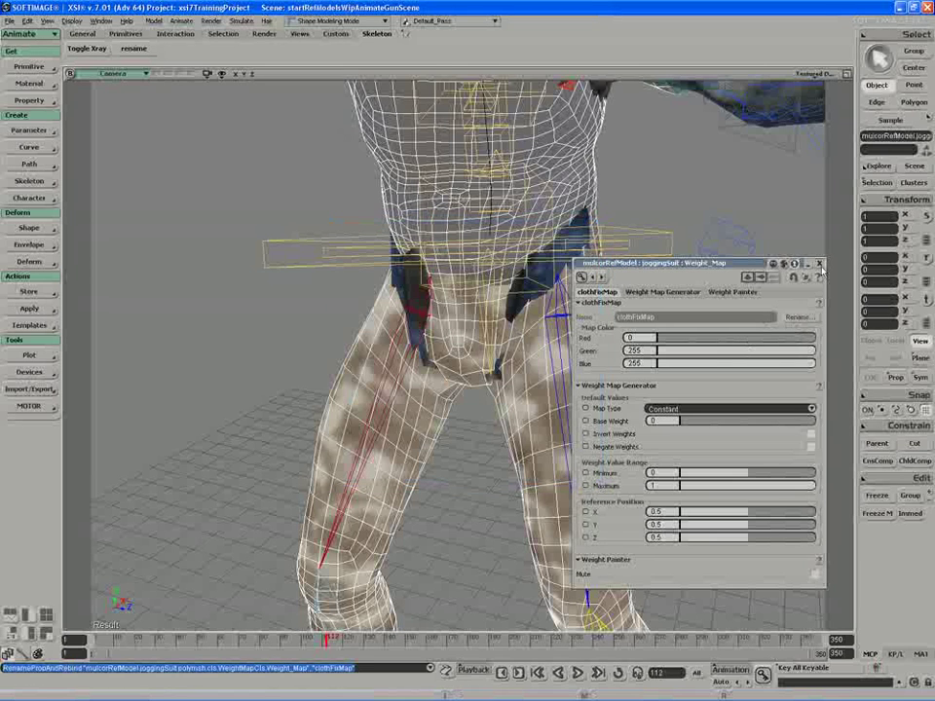
left_click(820, 264)
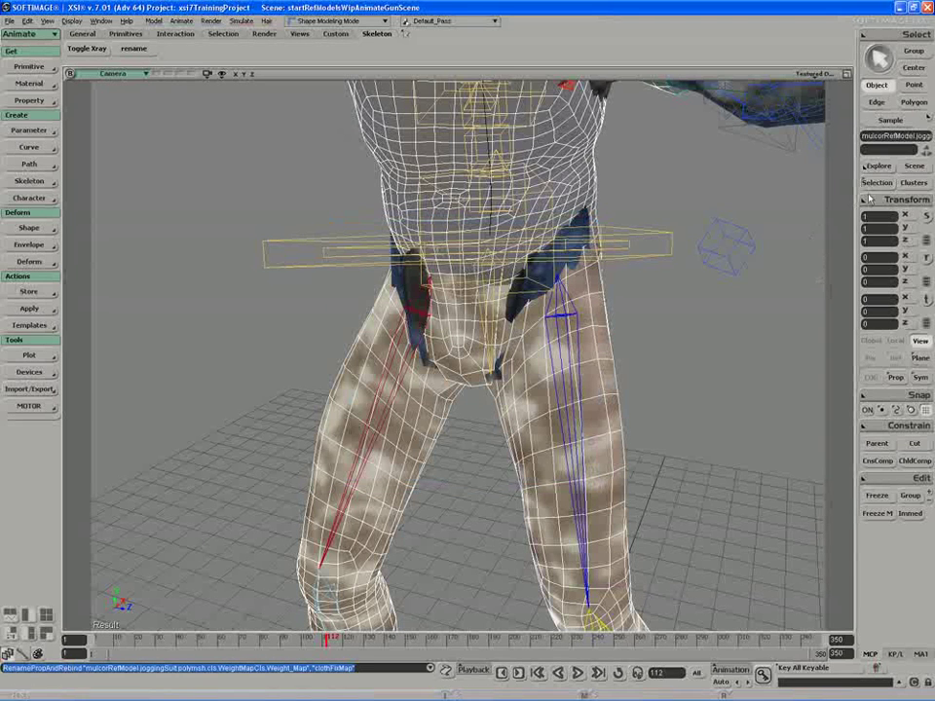
Select clothFixMap in the suit's WeightMapCls cluster and apply a Push deformation to it
left_click(875, 183)
left_click(722, 236)
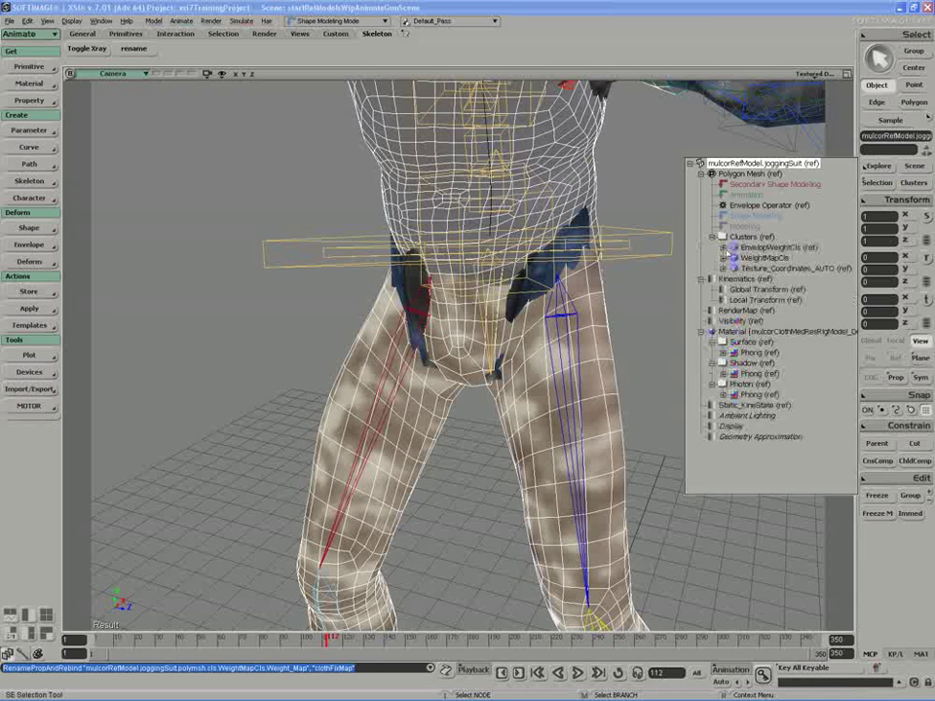
left_click(734, 257)
left_click(769, 267)
left_click(734, 268)
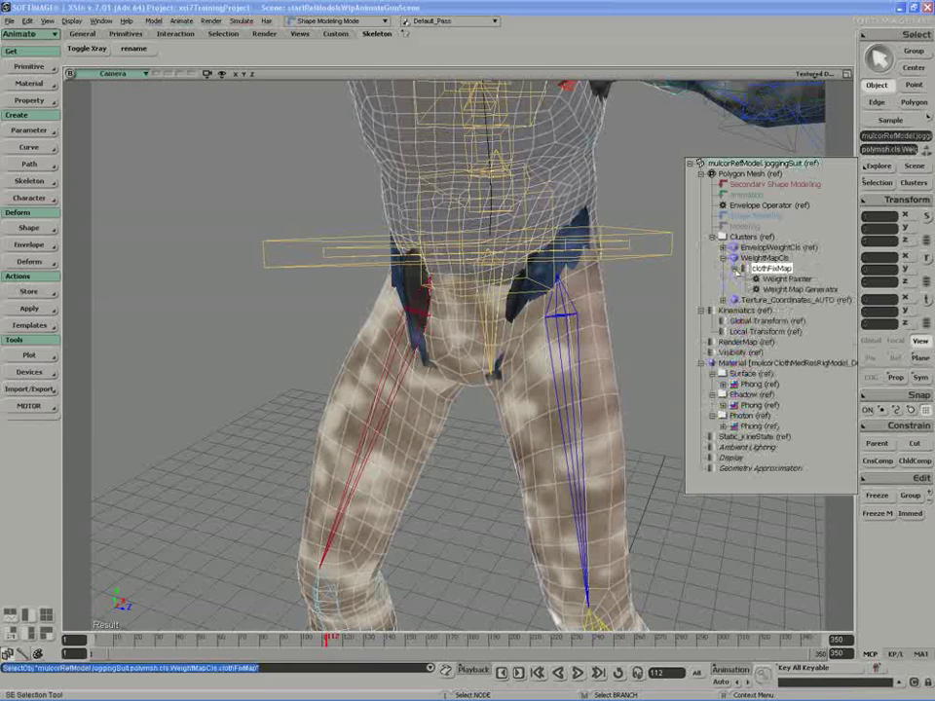
left_click(657, 298)
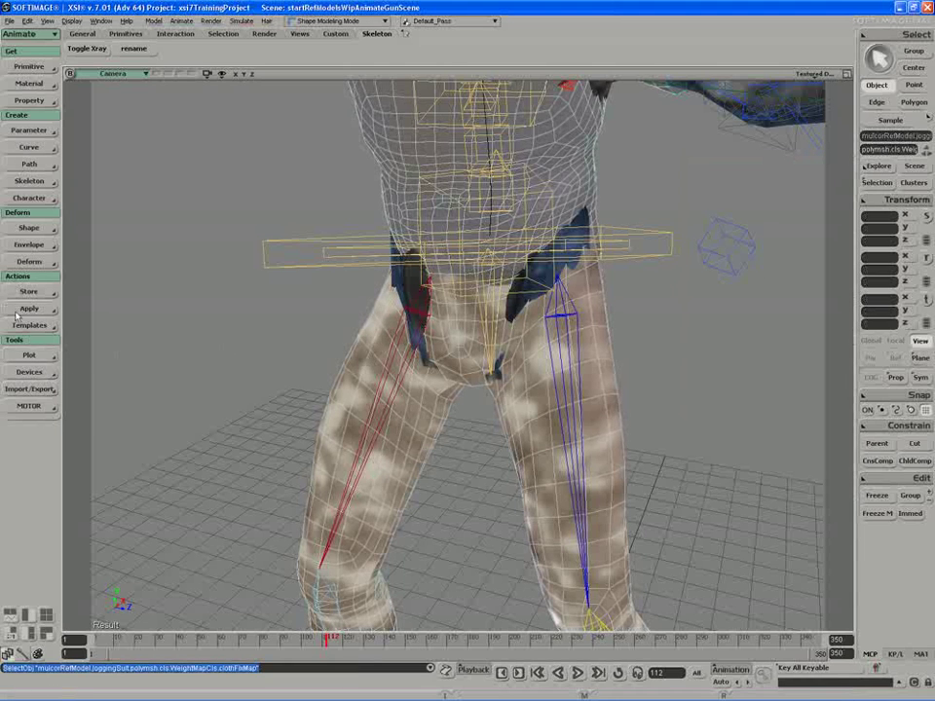
left_click(32, 262)
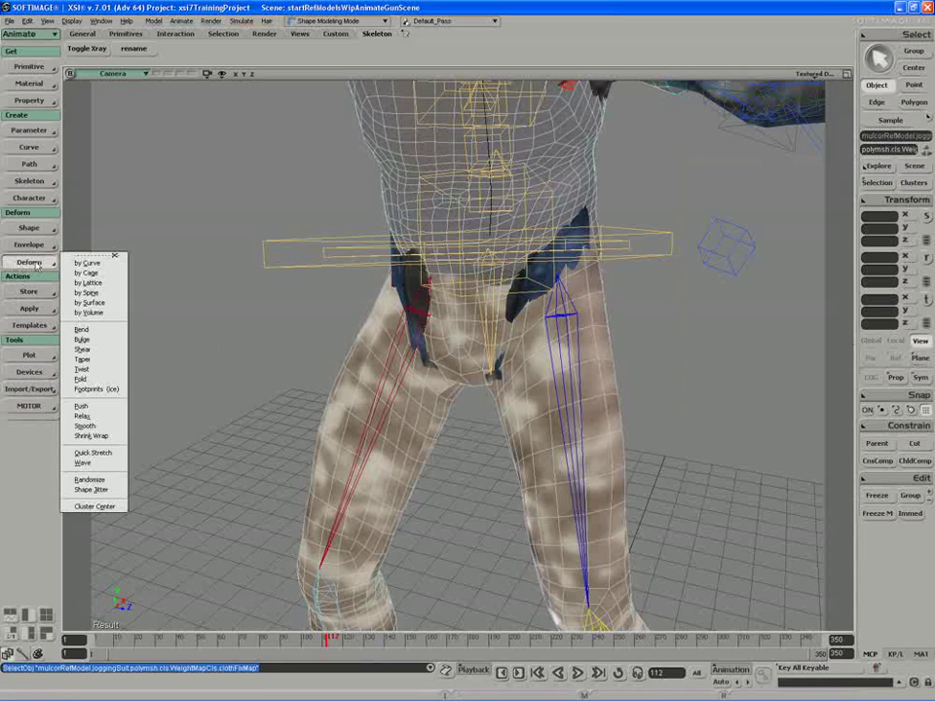
left_click(88, 409)
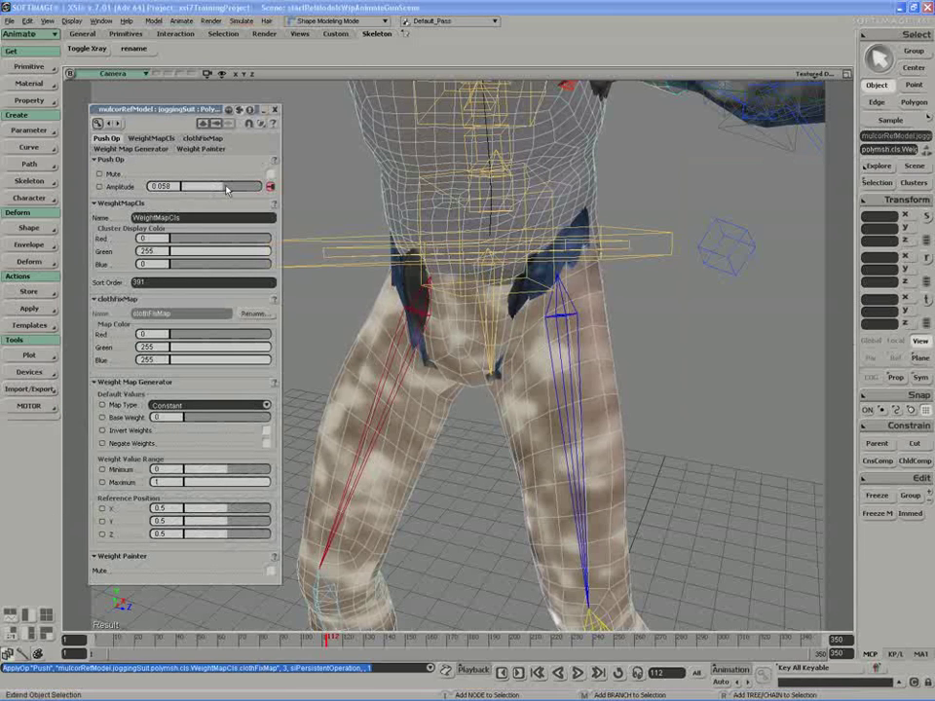
Raise the Push deformation's amplitude to 1.693 and check the suit's hips and crotch from several angles
left_click_drag(245, 191, 666, 254)
key("s")
right_click_drag(499, 336, 545, 312)
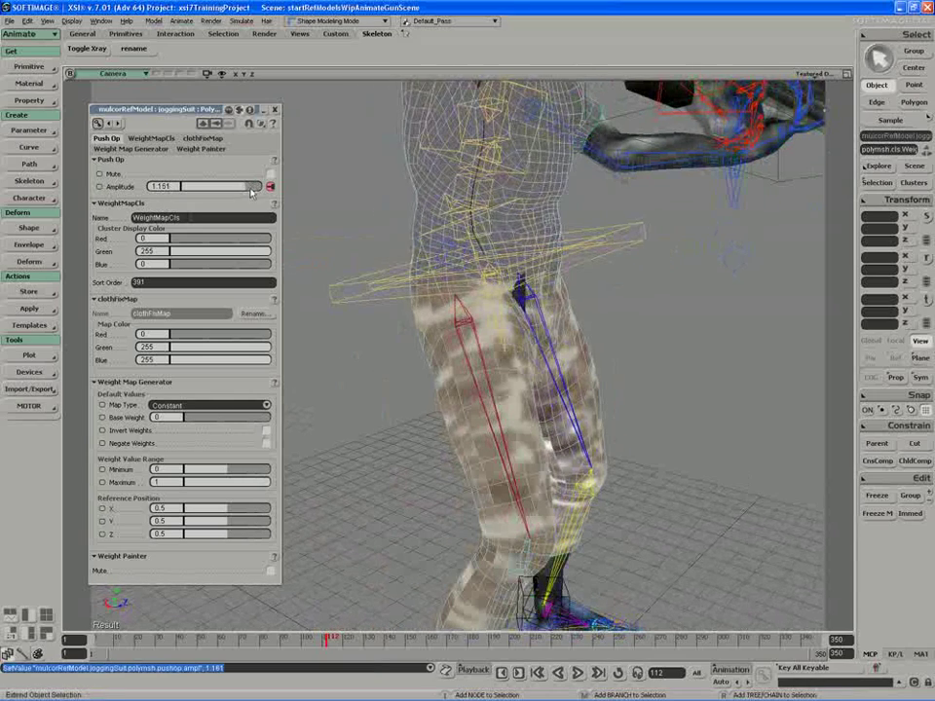
left_click_drag(252, 191, 258, 193)
right_click_drag(455, 241, 468, 343)
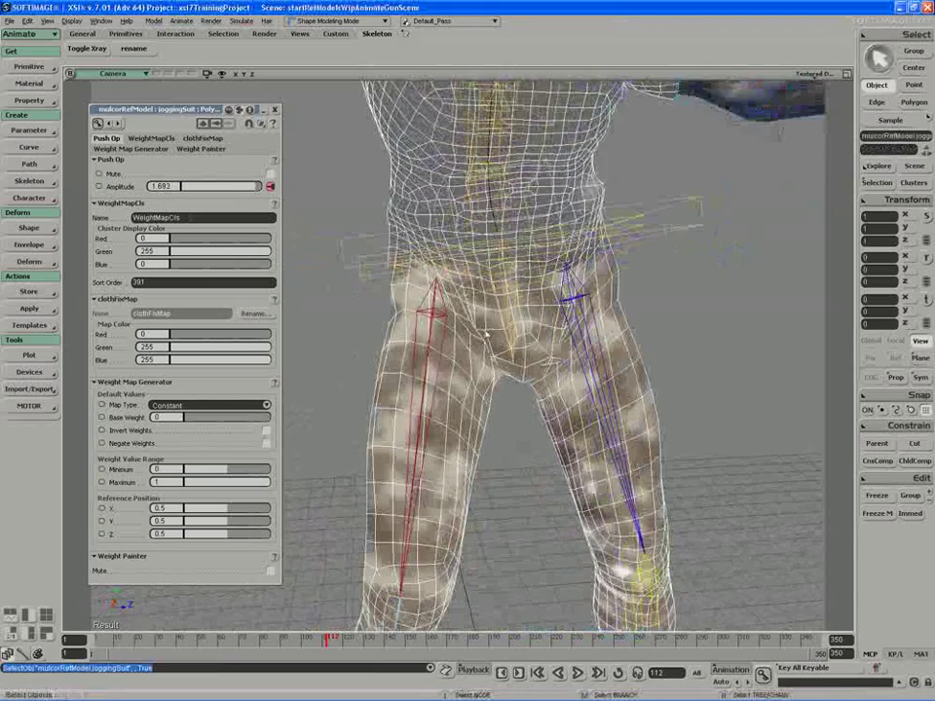
Paint additional weight on clothFixMap around the suit's hips and crotch to refine the pushed area
key("w")
key("s")
middle_click_drag(479, 335, 465, 331)
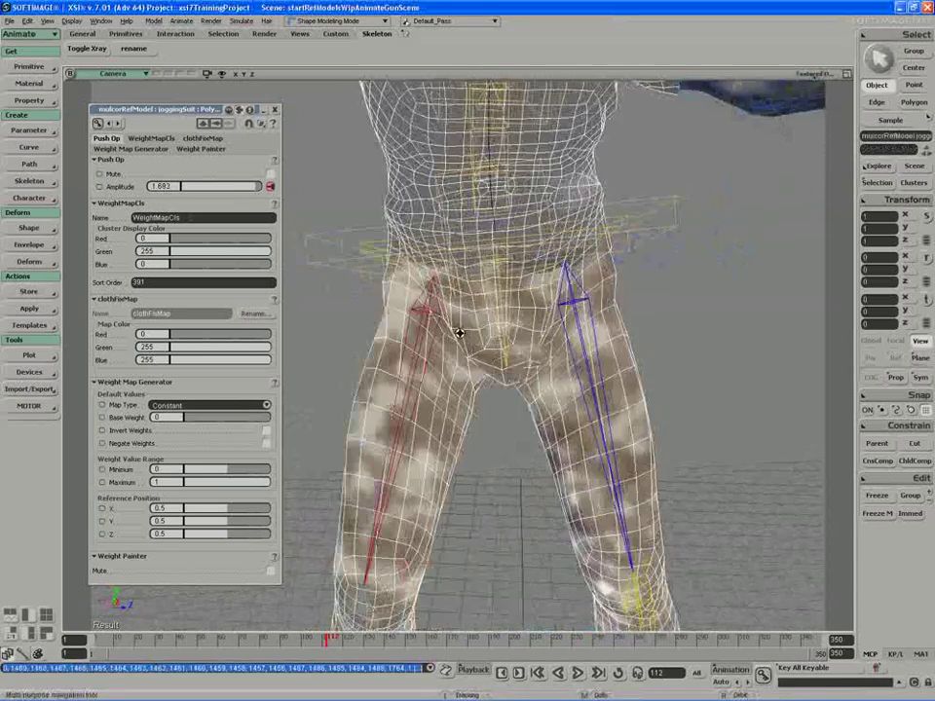
key("w")
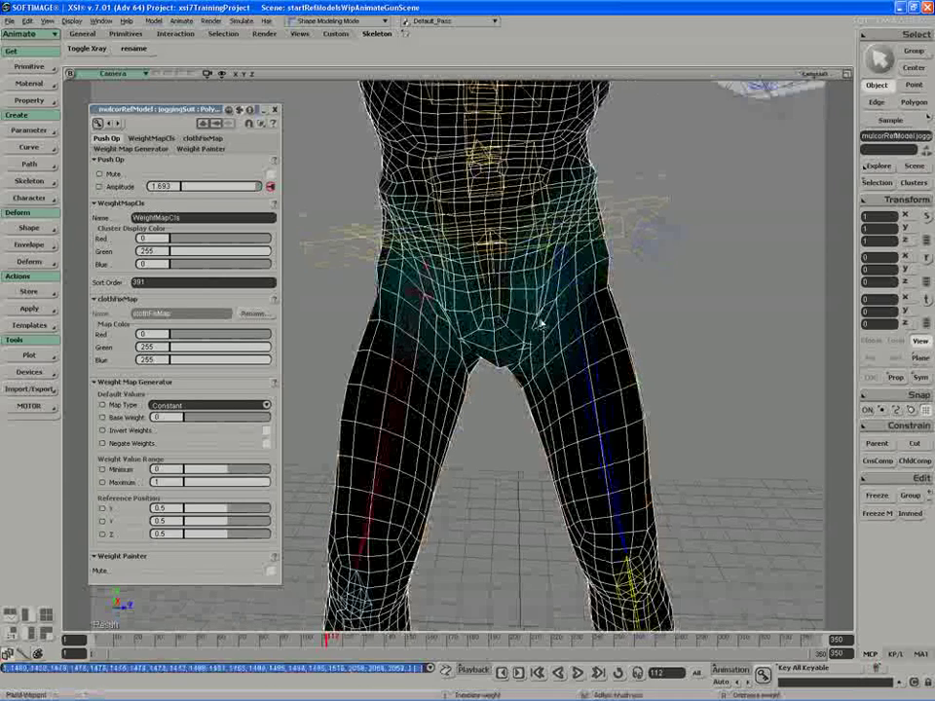
Paint clothFixMap weight on the suit's chest beside the armpit of the blue-controlled arm to cover the gap there
key("s")
mouse_move(484, 440)
middle_mouse_down()
mouse_move(525, 409)
mouse_move(541, 351)
mouse_move(528, 375)
mouse_move(442, 441)
mouse_move(506, 321)
middle_mouse_up()
key("w")
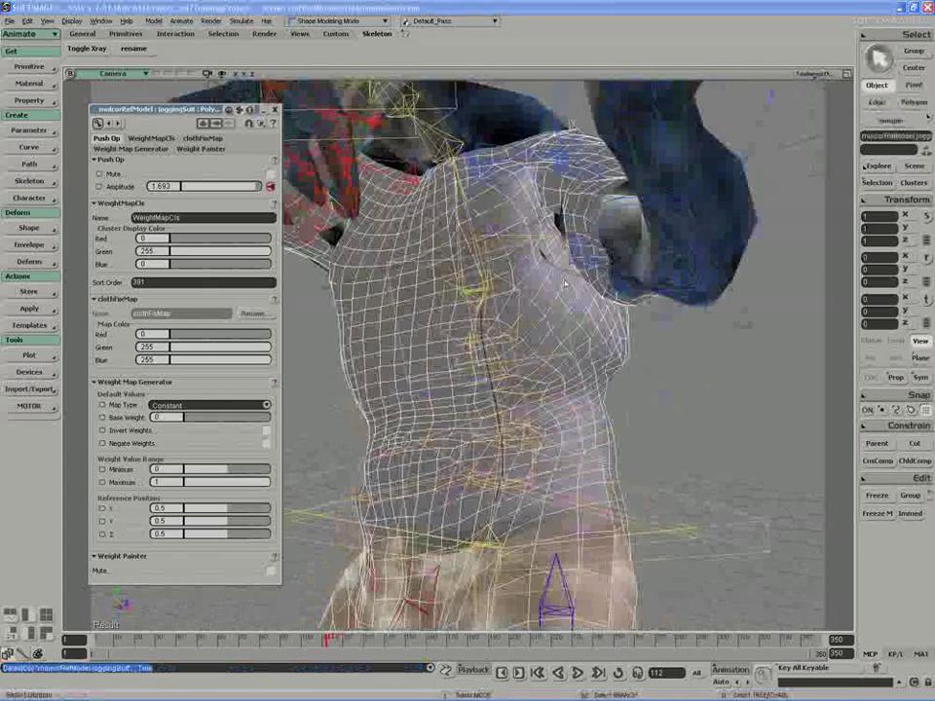
mouse_move(546, 252)
left_mouse_down()
mouse_move(562, 231)
mouse_move(555, 244)
left_mouse_up()
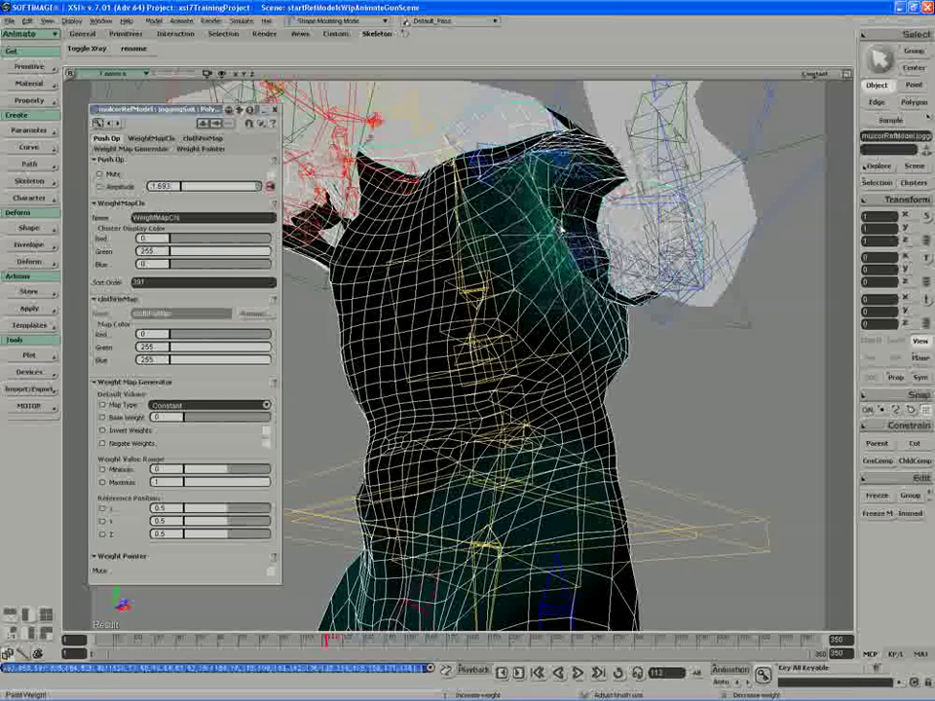
Inspect the suit on the whole character at frame 250, then close the Push properties and restore the four-view layout
key("s")
right_click_drag(537, 273, 391, 351)
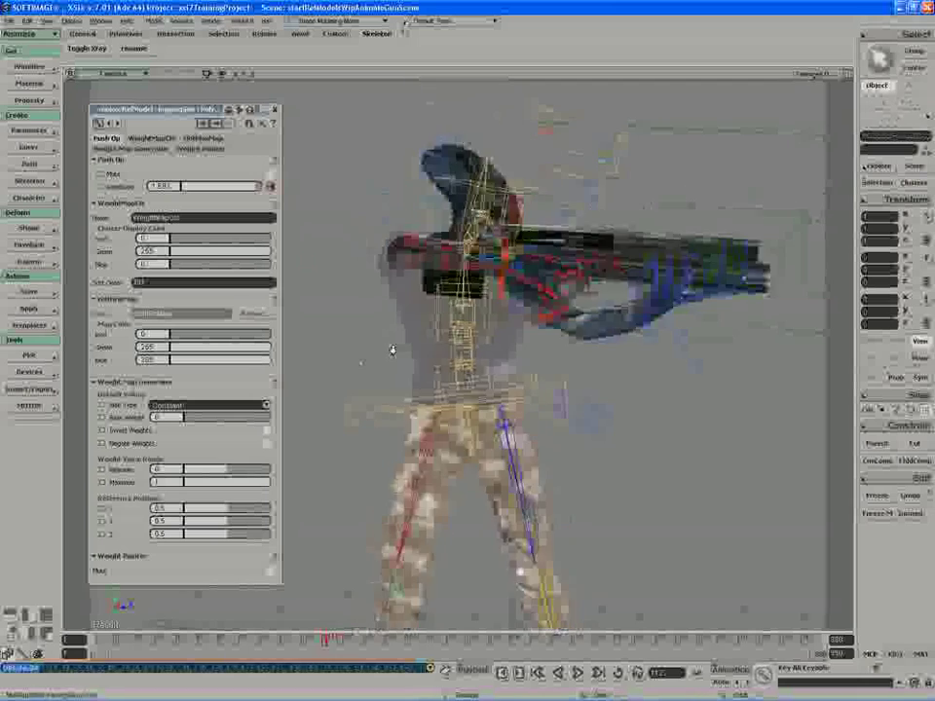
middle_click_drag(393, 349, 374, 394)
left_click_drag(326, 639, 617, 583)
right_click_drag(538, 530, 481, 477)
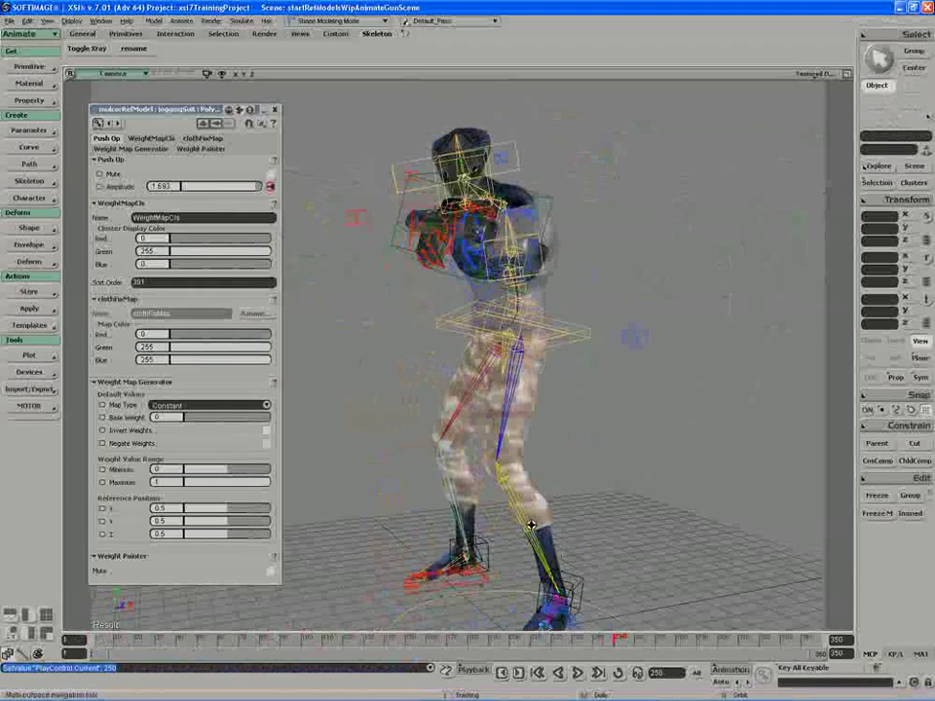
right_click_drag(549, 531, 485, 480)
left_click(276, 110)
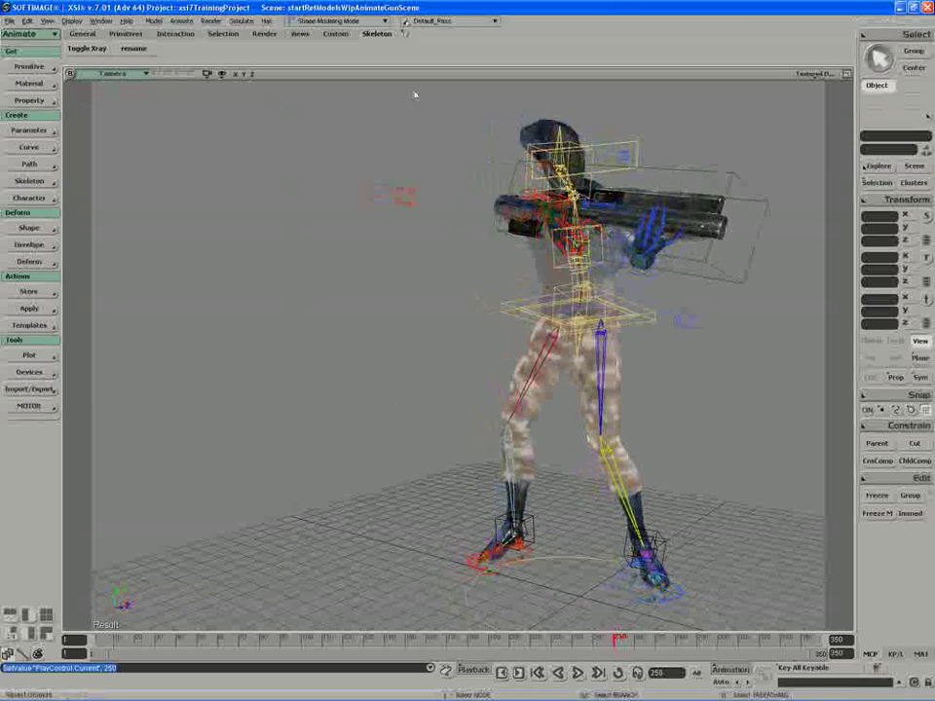
left_click(836, 77)
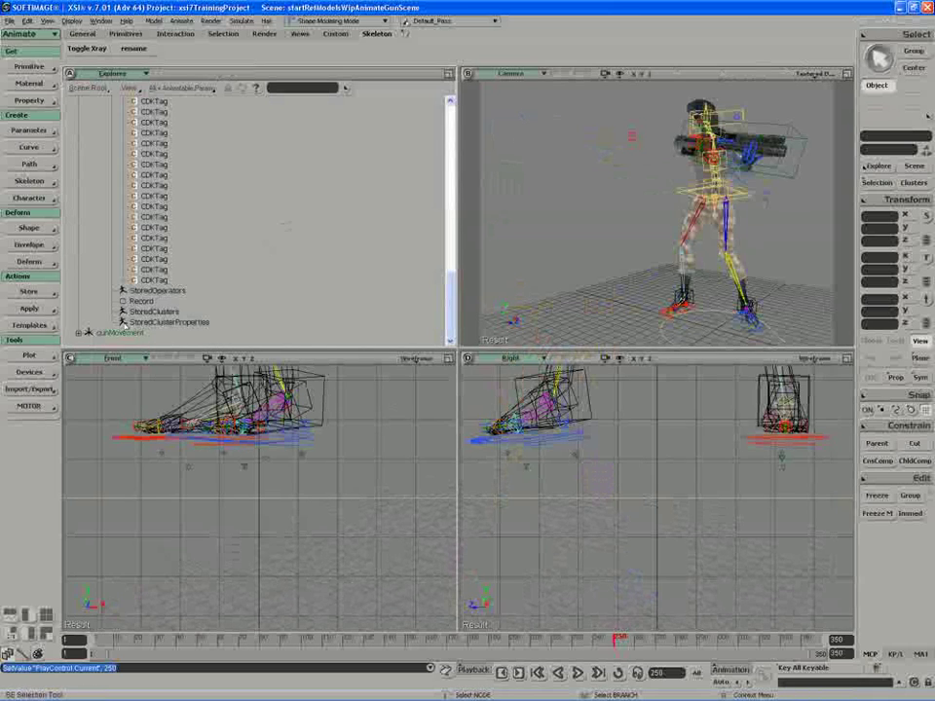
Review the items stored in the Delta's StoredClusterProperties and collapse the Delta's StoredProperties branch
left_click(125, 322)
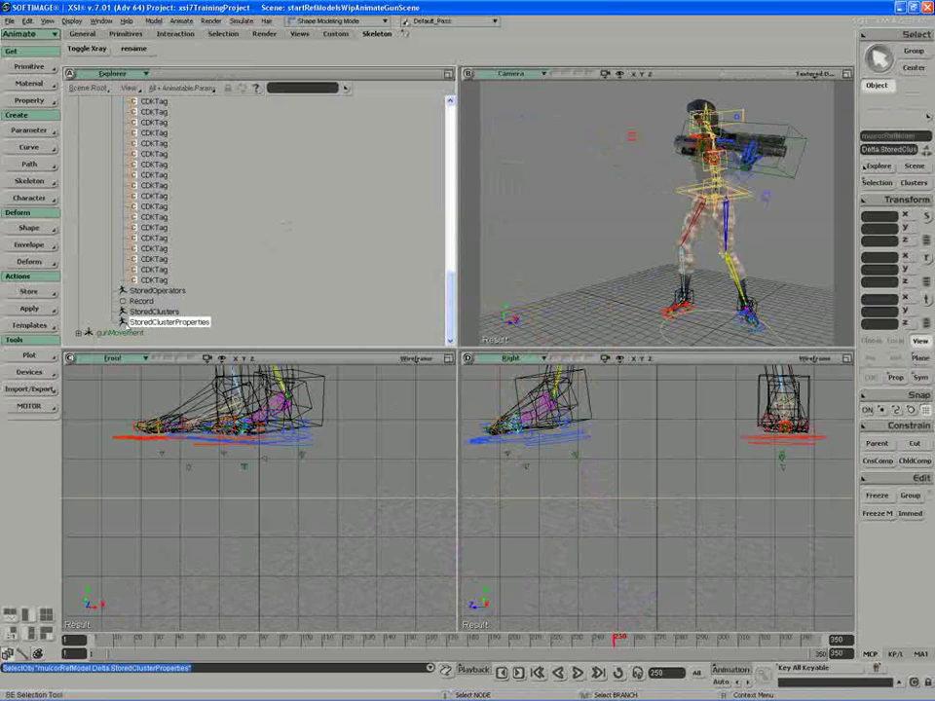
left_click(125, 323)
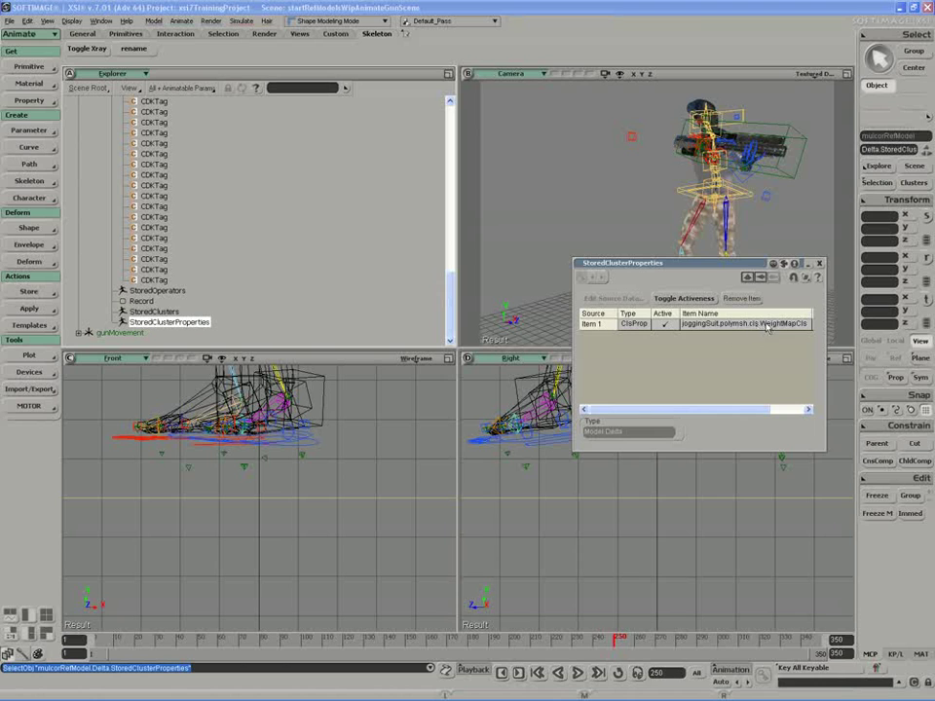
left_click(819, 265)
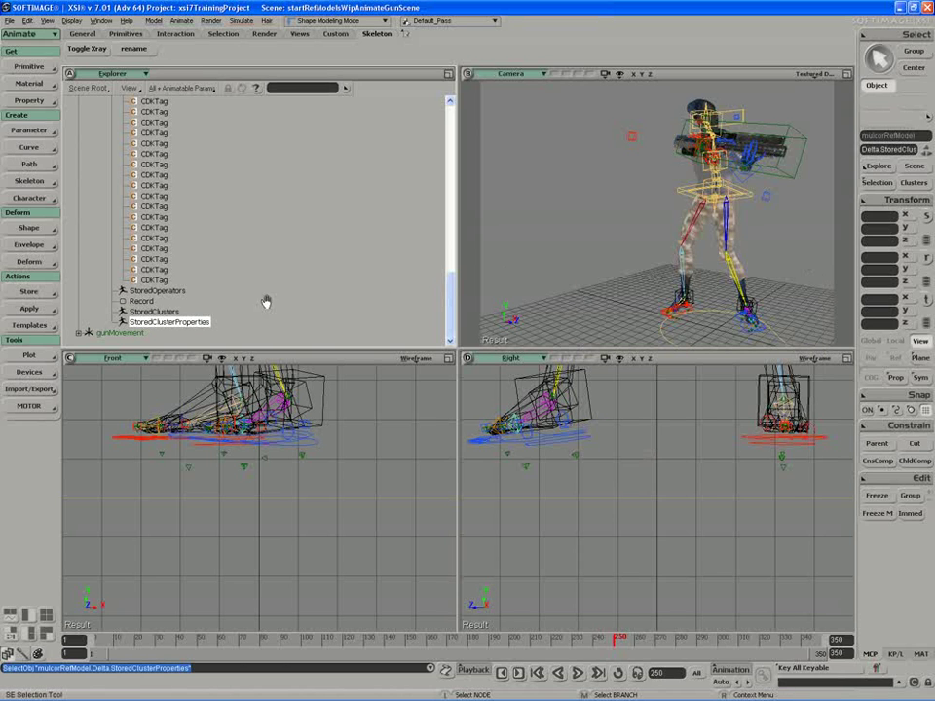
scroll(265, 282, "up", 10)
left_click(113, 228)
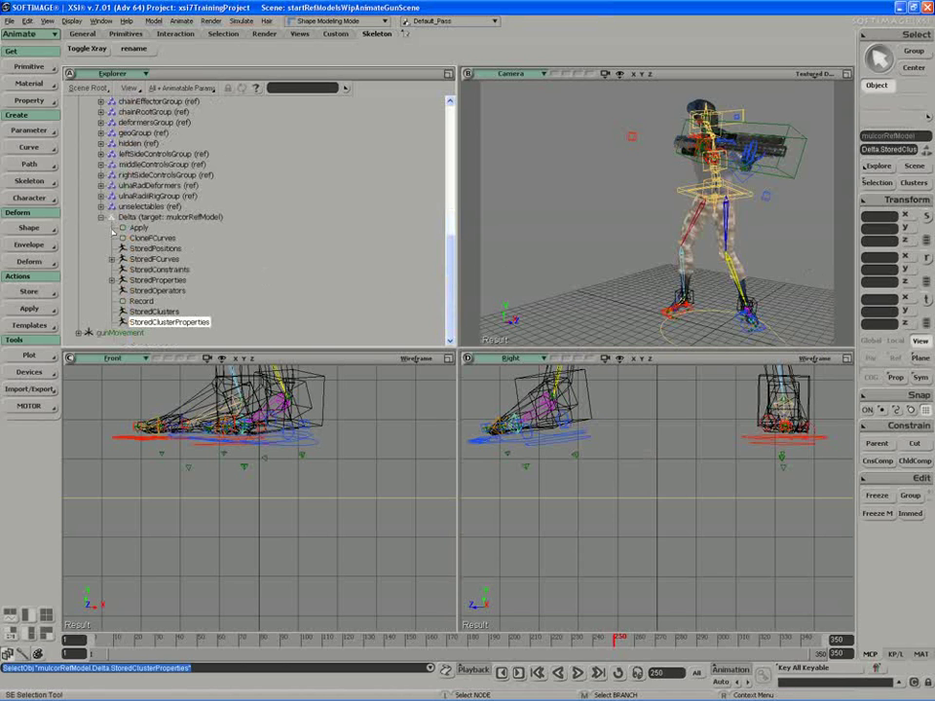